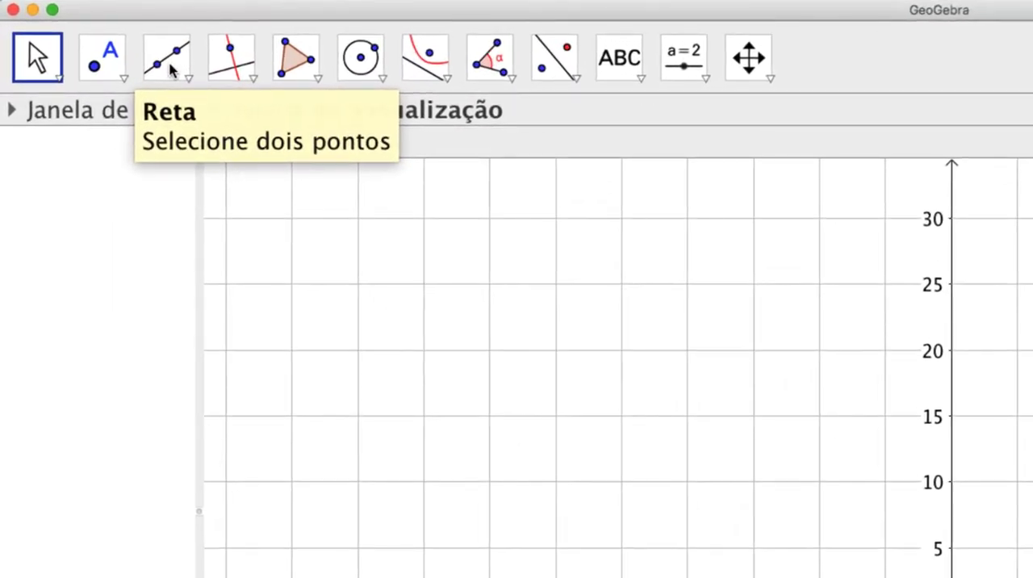
Draw a horizontal line through the points (-20, -10) and (20, -10)
{"action": "left_click", "coordinate": [171, 71]}
{"action": "left_click", "coordinate": [171, 64]}
{"action": "left_click", "coordinate": [212, 116]}
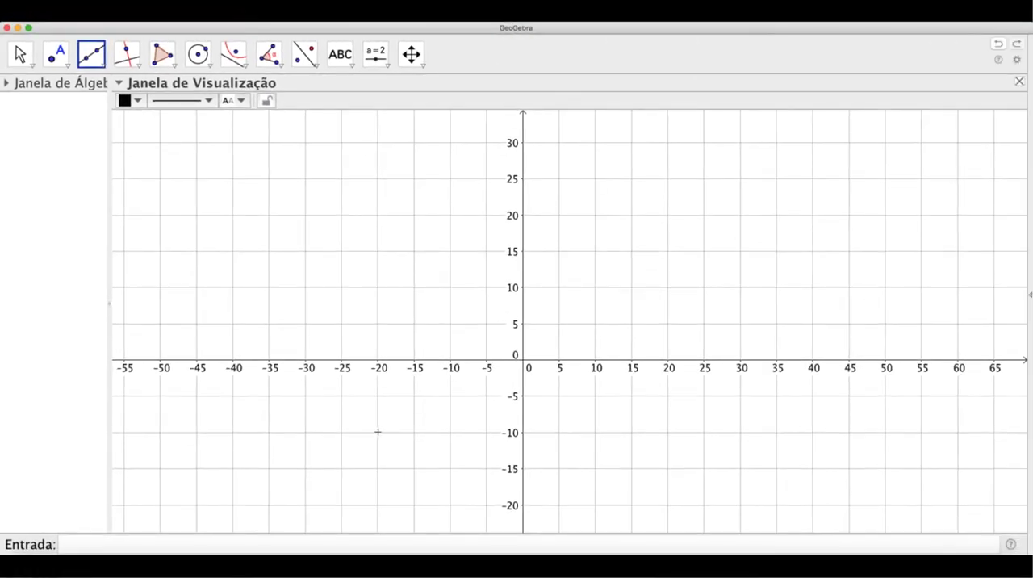
{"action": "left_click", "coordinate": [378, 432]}
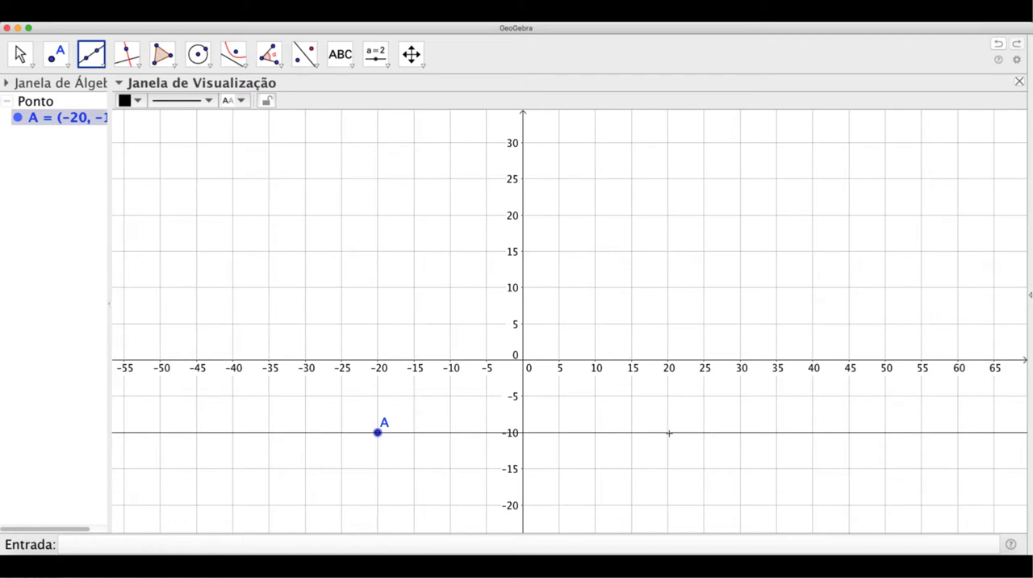
{"action": "left_click", "coordinate": [669, 433]}
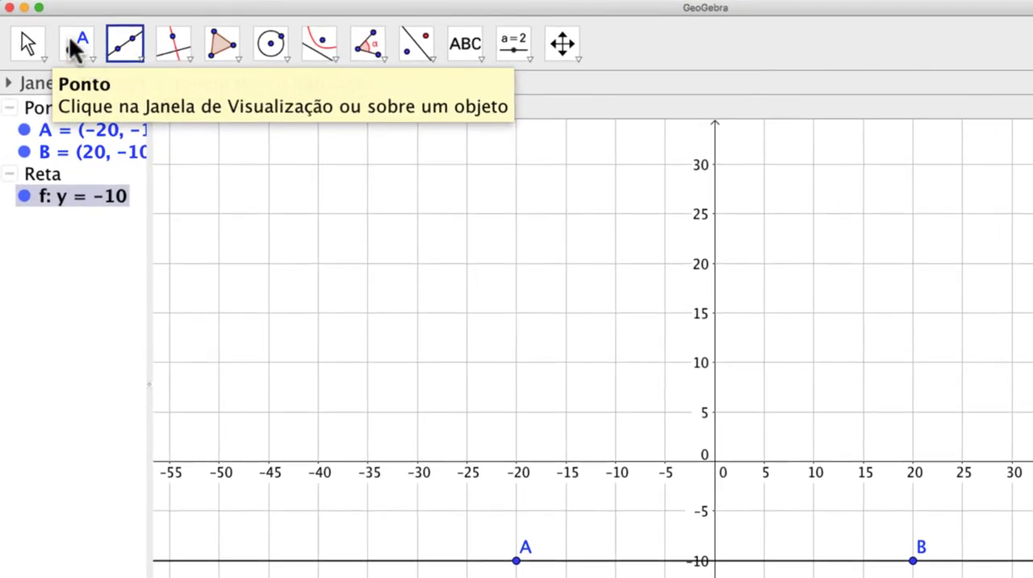
Place a point on the y-axis at (0, 10) and rename it F
{"action": "left_click", "coordinate": [70, 40]}
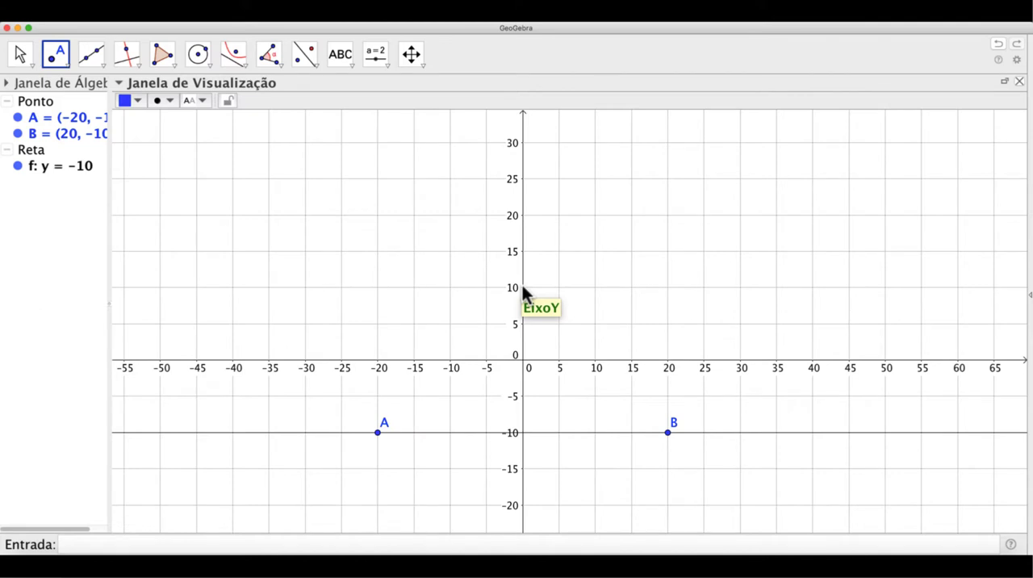
{"action": "left_click", "coordinate": [523, 288]}
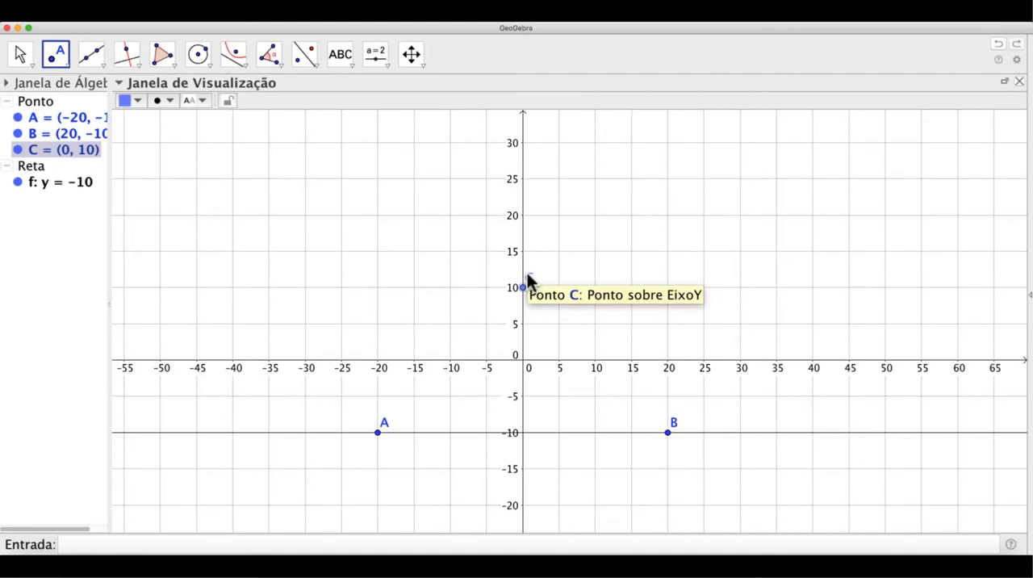
{"action": "double_click", "coordinate": [526, 283]}
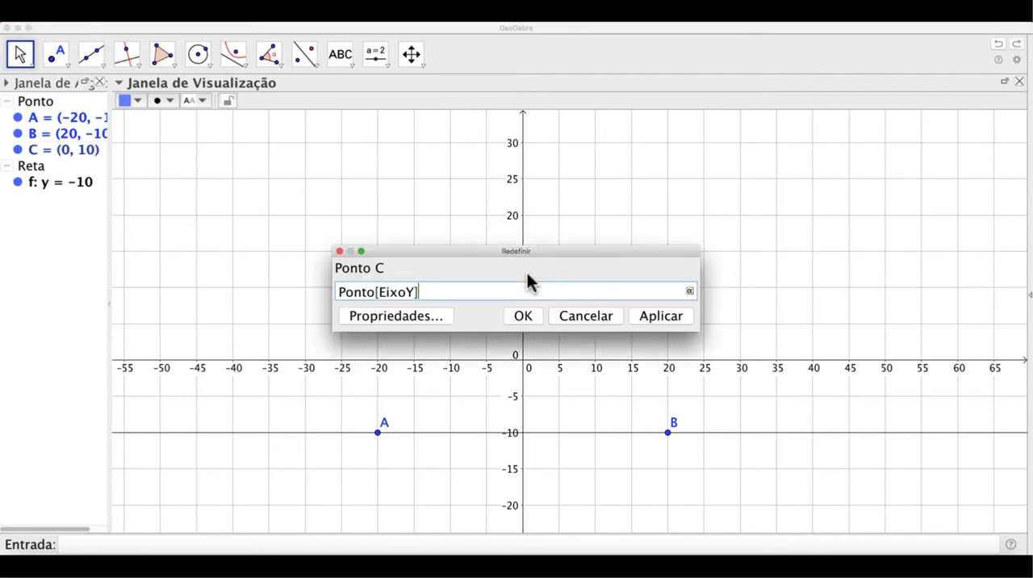
{"action": "left_click", "coordinate": [437, 315]}
{"action": "left_click_drag", "start_coordinate": [619, 189], "coordinate": [648, 185]}
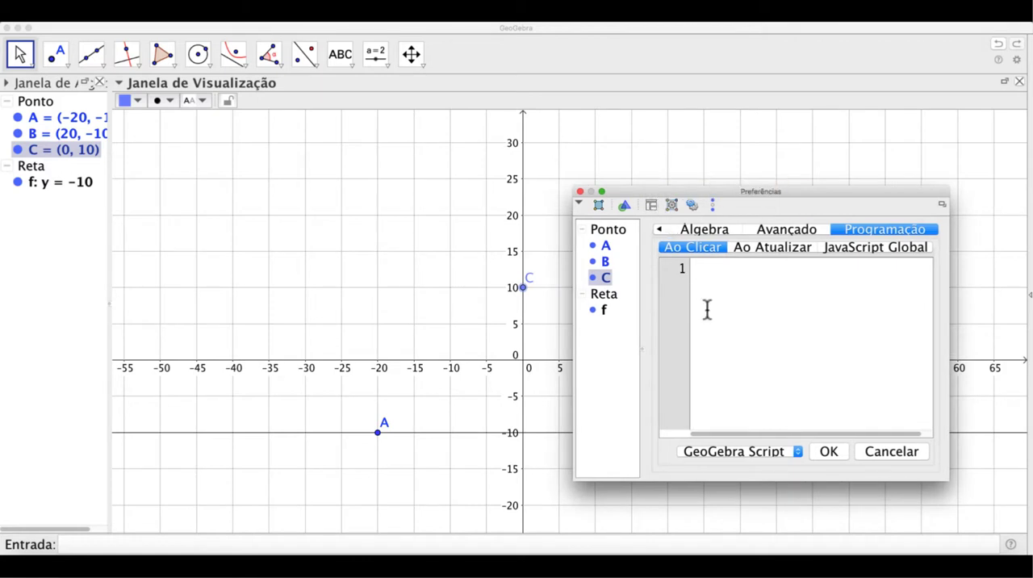
{"action": "left_click", "coordinate": [704, 230]}
{"action": "left_click", "coordinate": [659, 229]}
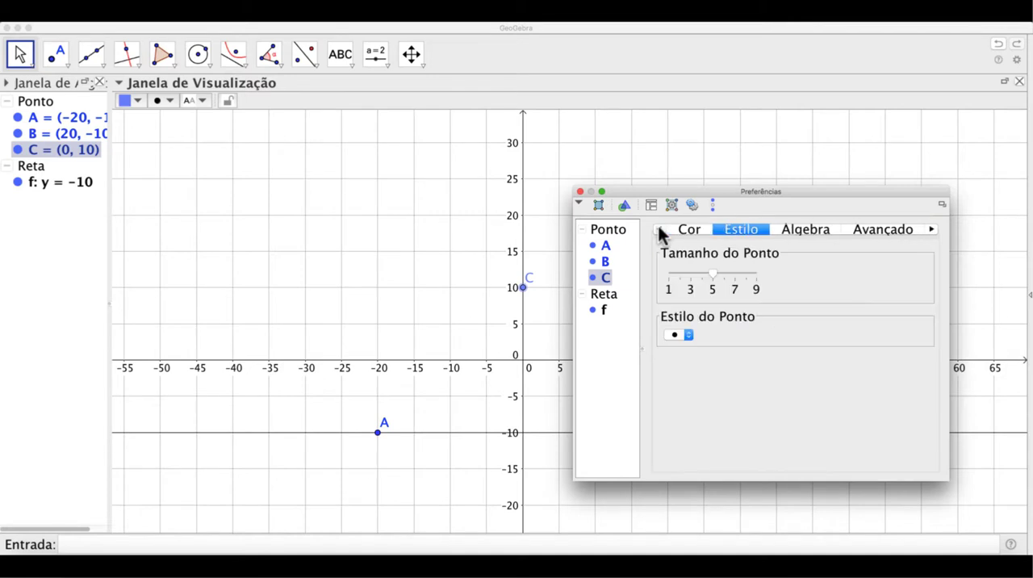
{"action": "left_click", "coordinate": [659, 229]}
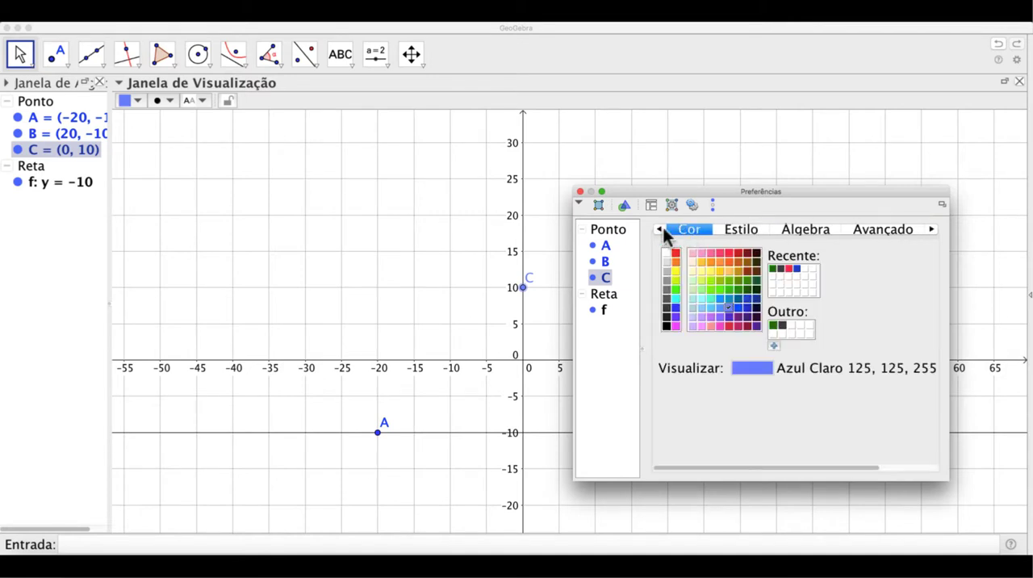
{"action": "left_click", "coordinate": [660, 229]}
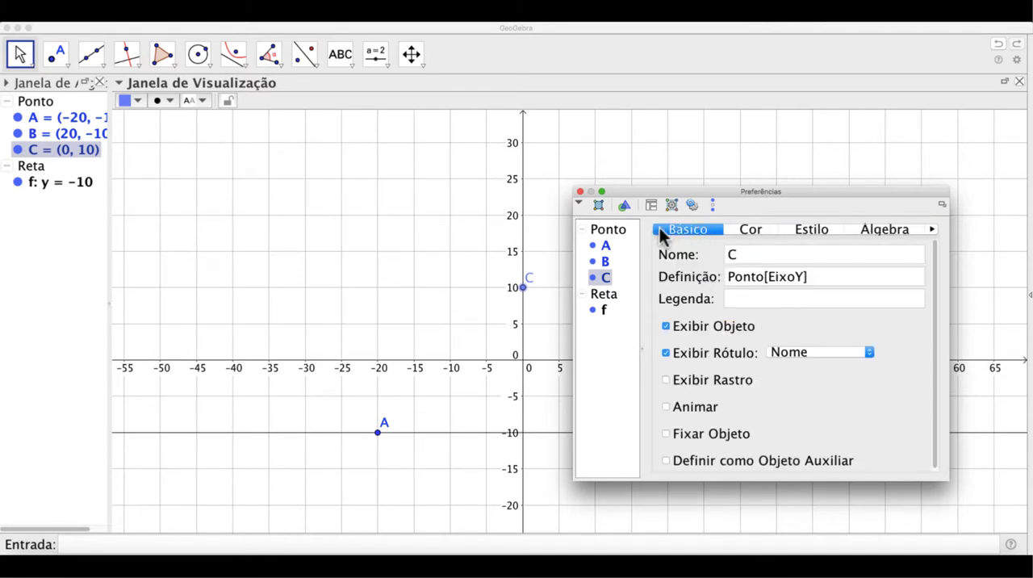
{"action": "left_click", "coordinate": [749, 256]}
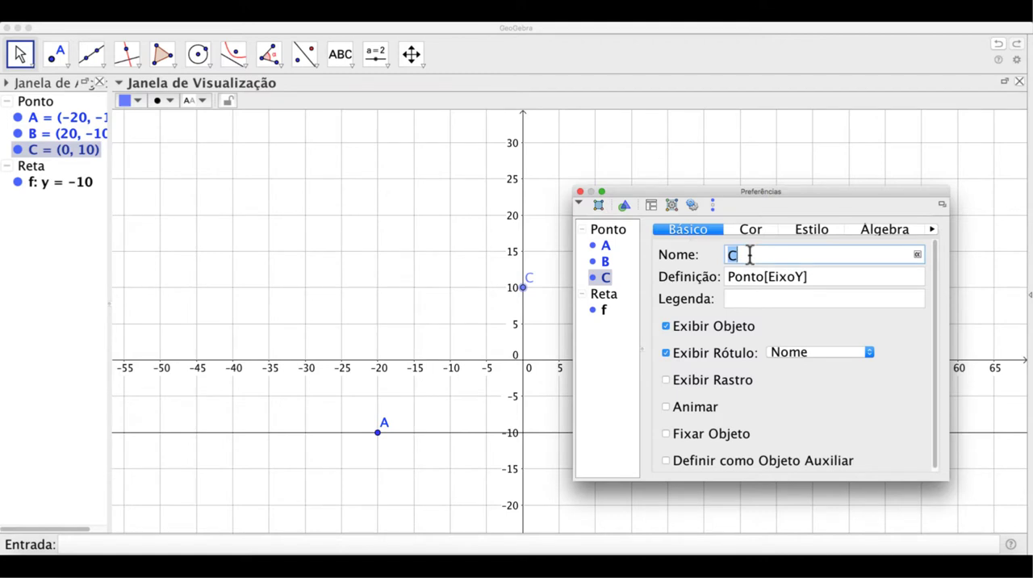
{"action": "key", "text": "BackSpace"}
{"action": "type", "text": "F"}
{"action": "key", "text": "Return"}
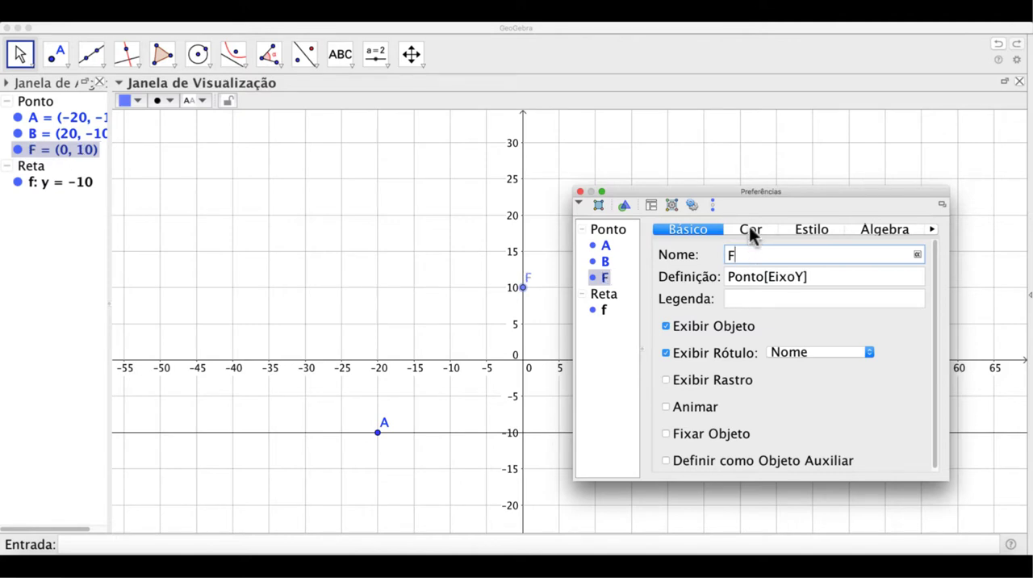
Set point F's colour to blue 0, 51, 204 (#0033CC) and its point size to 9
{"action": "left_click", "coordinate": [750, 231]}
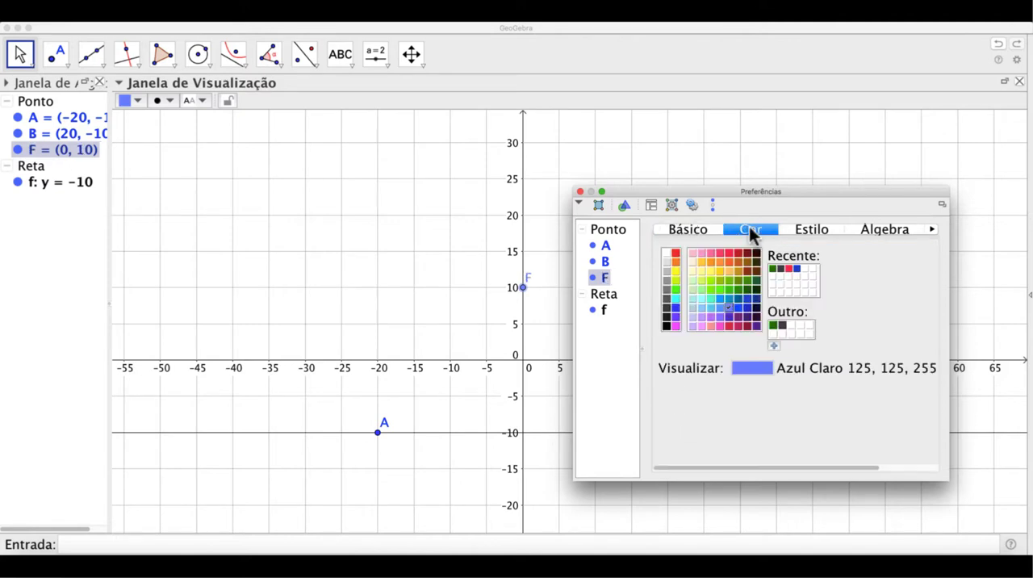
{"action": "left_click", "coordinate": [798, 268]}
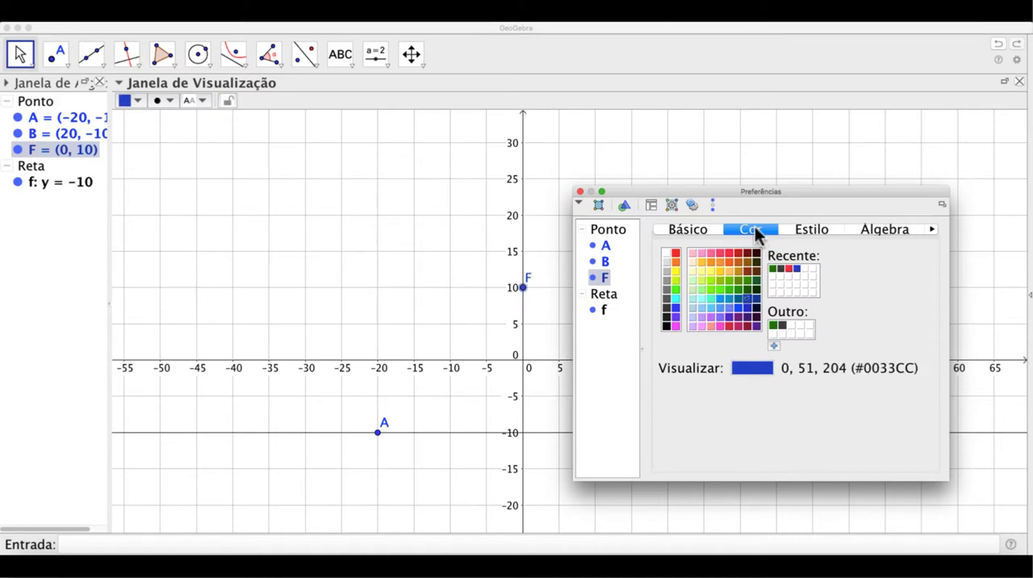
{"action": "left_click", "coordinate": [797, 234]}
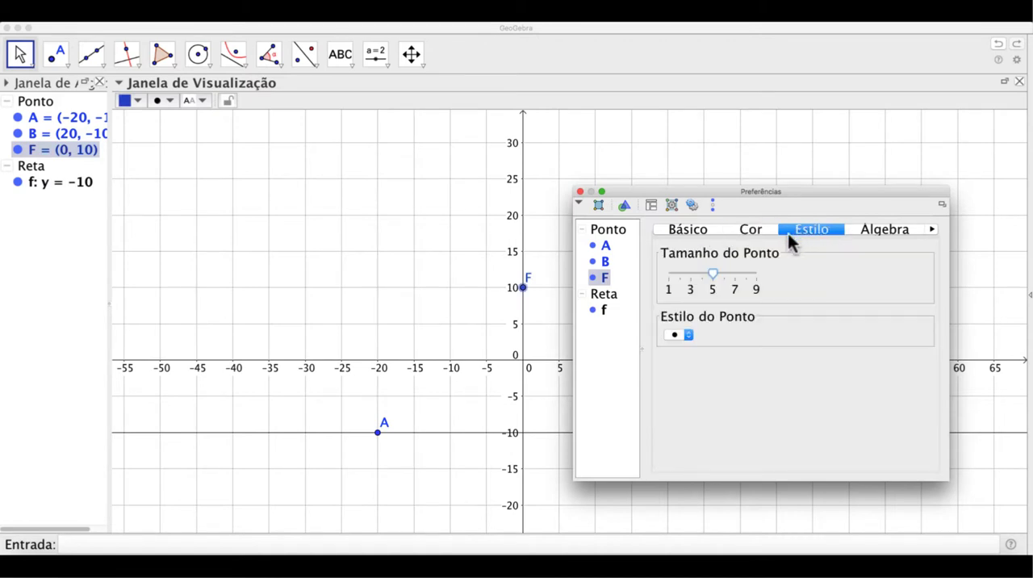
{"action": "left_click", "coordinate": [758, 276]}
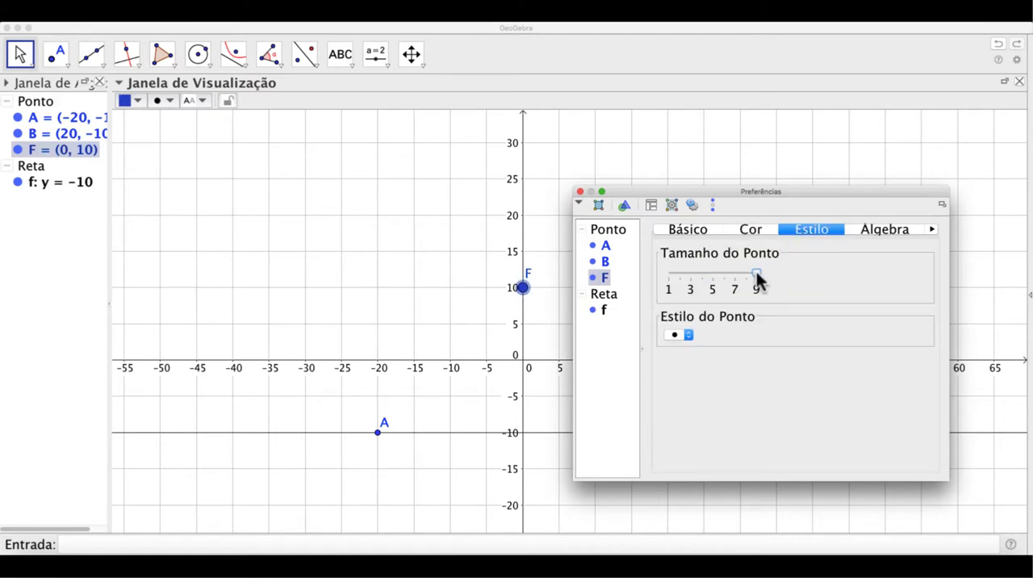
{"action": "left_click", "coordinate": [580, 193]}
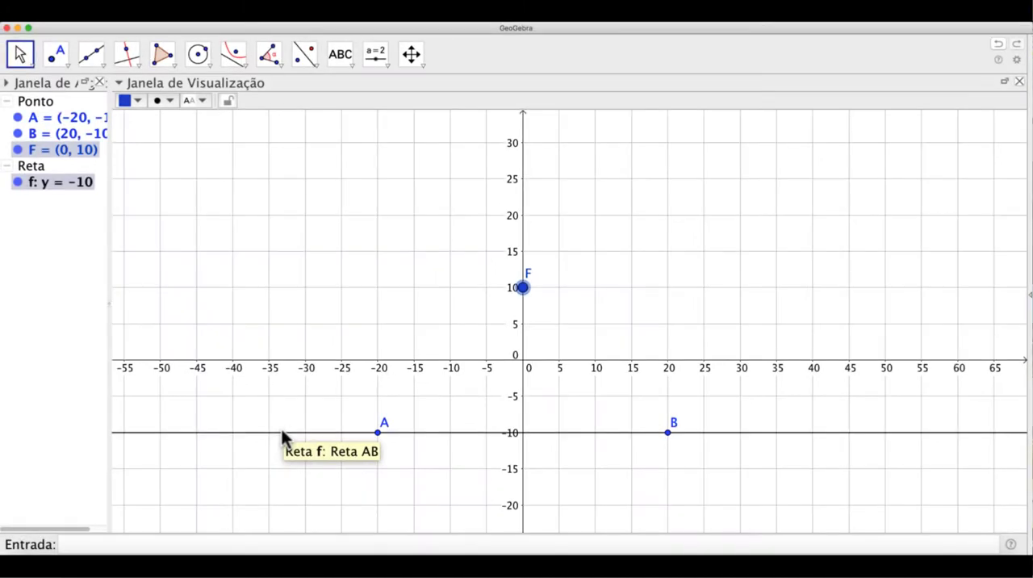
Show the label of the line through A and B, using its caption (Legenda) as the label
{"action": "double_click", "coordinate": [279, 431]}
{"action": "left_click", "coordinate": [402, 314]}
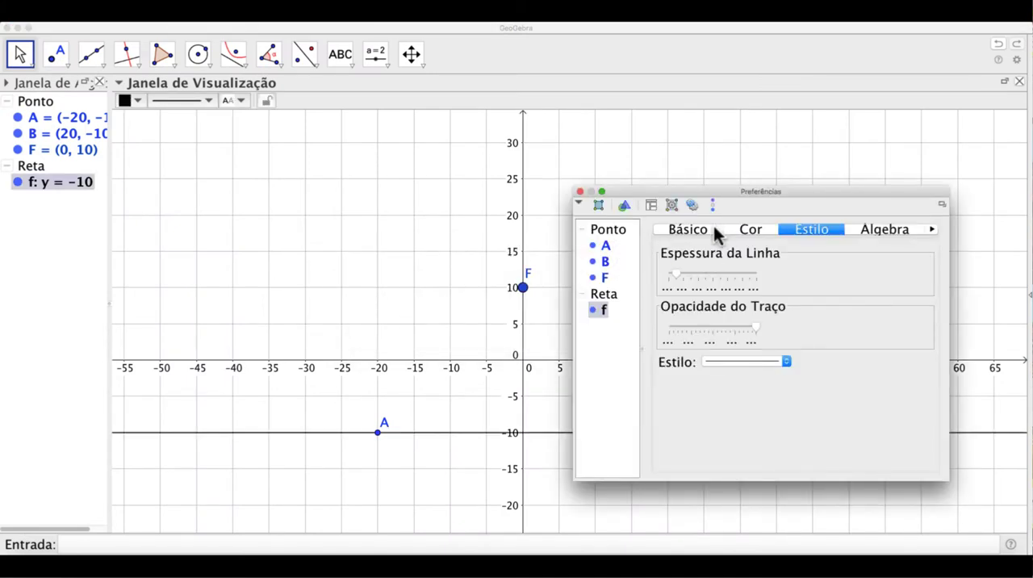
{"action": "left_click", "coordinate": [673, 230]}
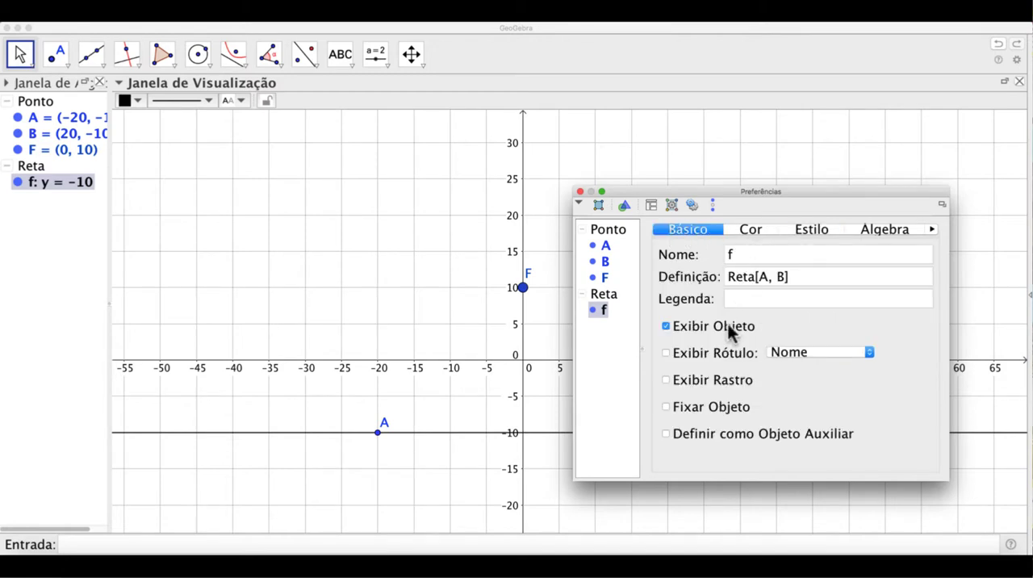
{"action": "left_click", "coordinate": [667, 353]}
{"action": "left_click", "coordinate": [829, 350]}
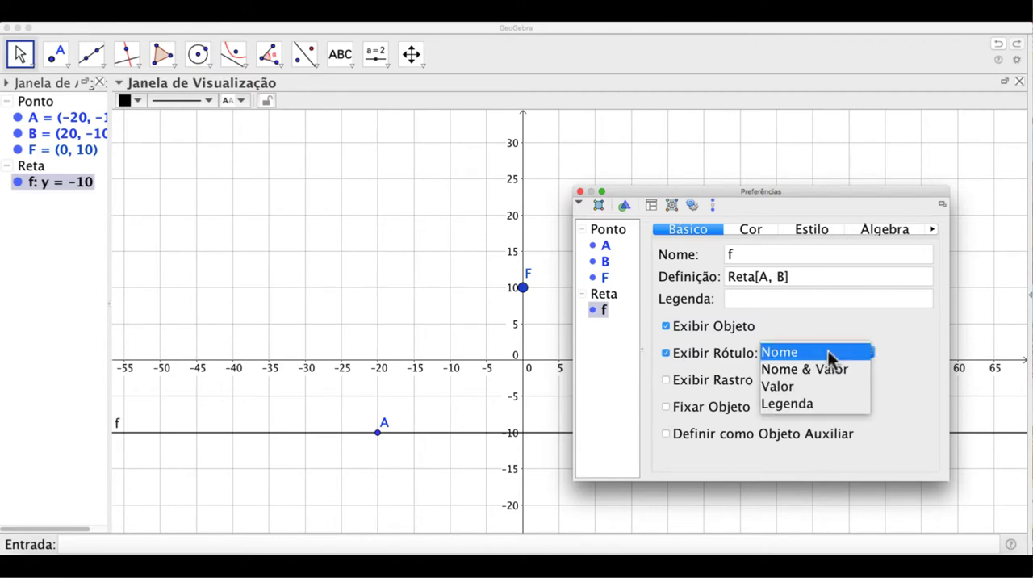
{"action": "left_click", "coordinate": [829, 404]}
Set the line's caption to "diretrz: y = -10" and close its properties
{"action": "left_click", "coordinate": [785, 299]}
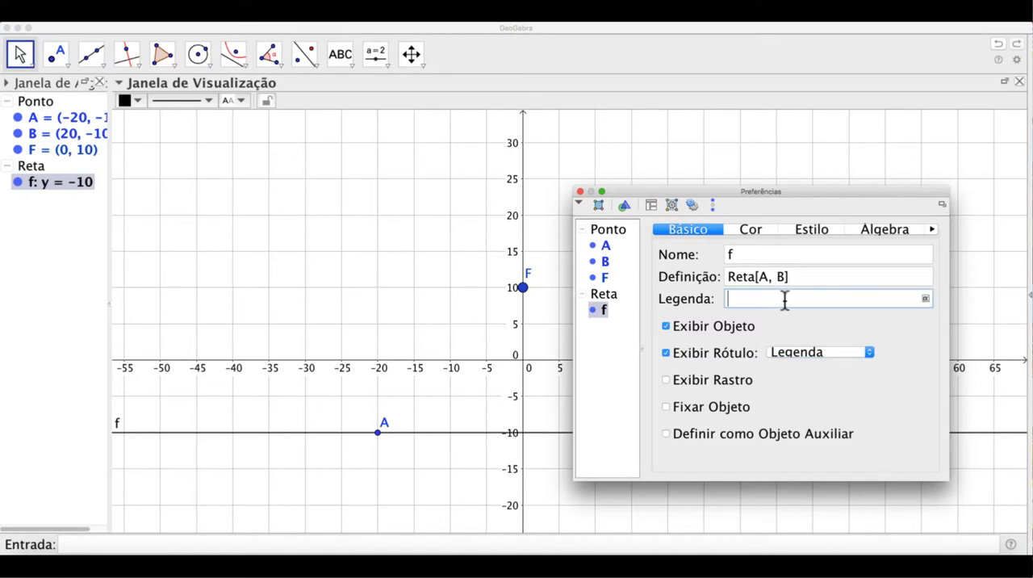
{"action": "type", "text": "diretrz: y = -10"}
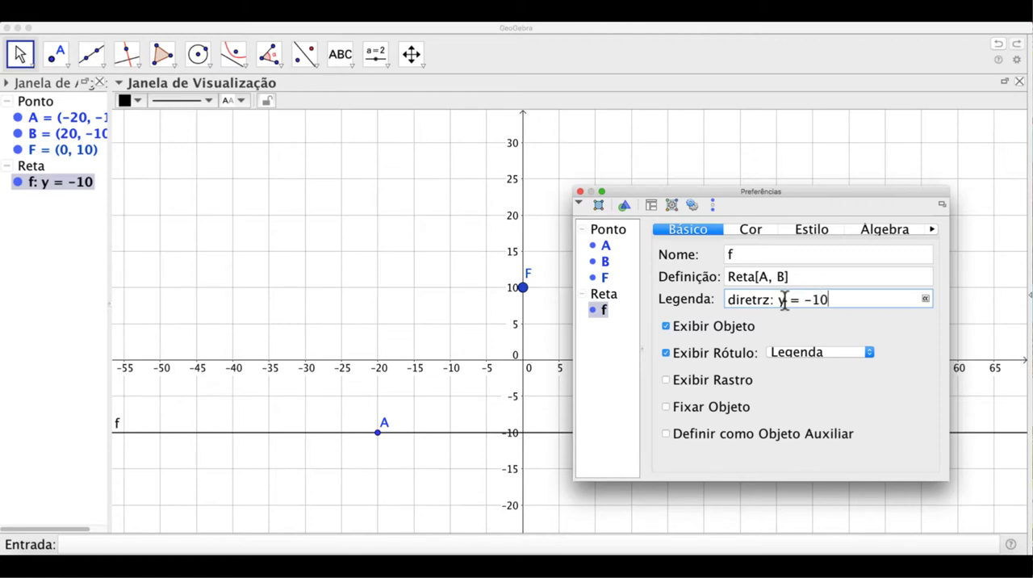
{"action": "left_click", "coordinate": [580, 191]}
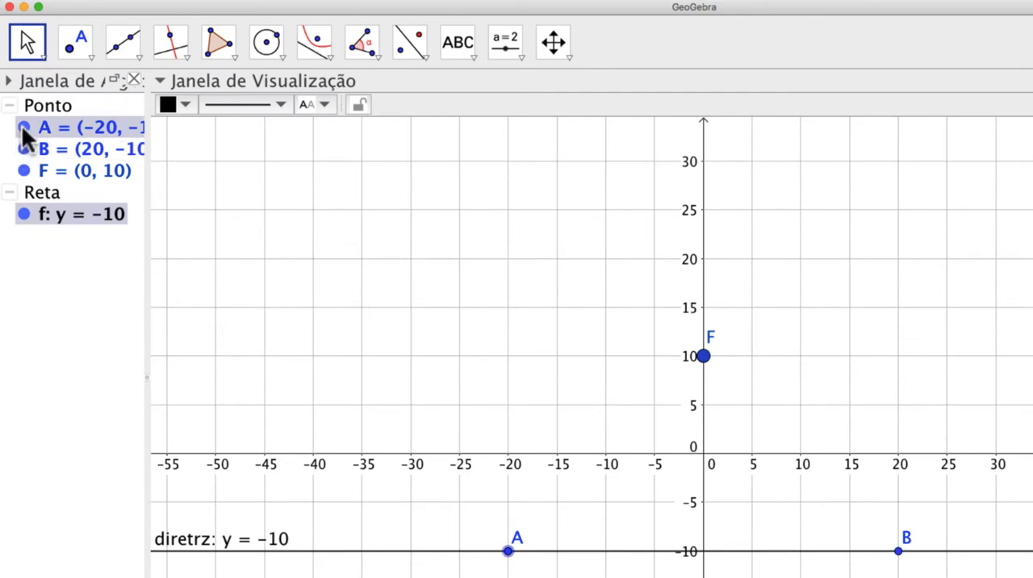
Hide points A and B from the graphics view
{"action": "left_click", "coordinate": [23, 127]}
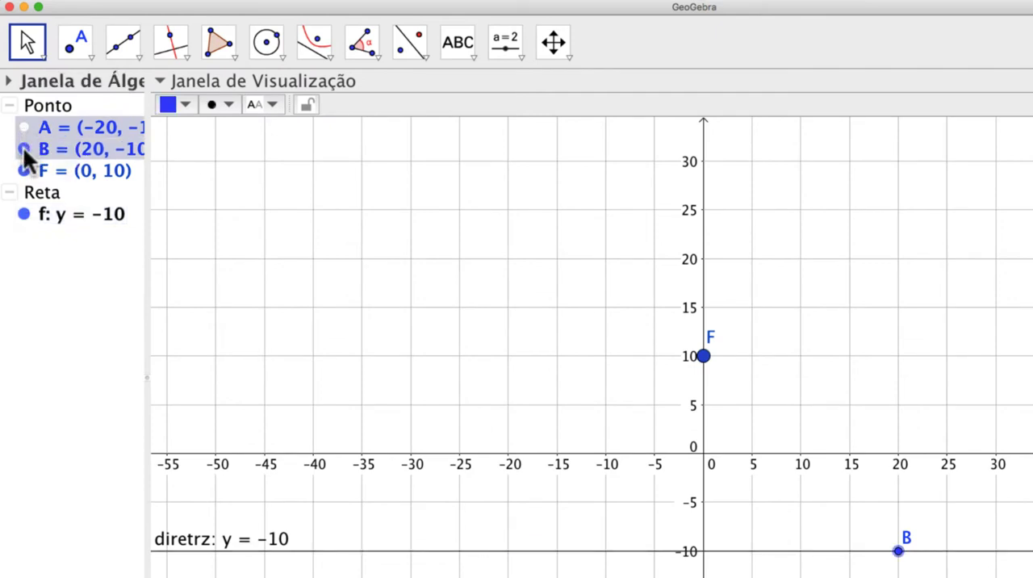
{"action": "left_click", "coordinate": [23, 149]}
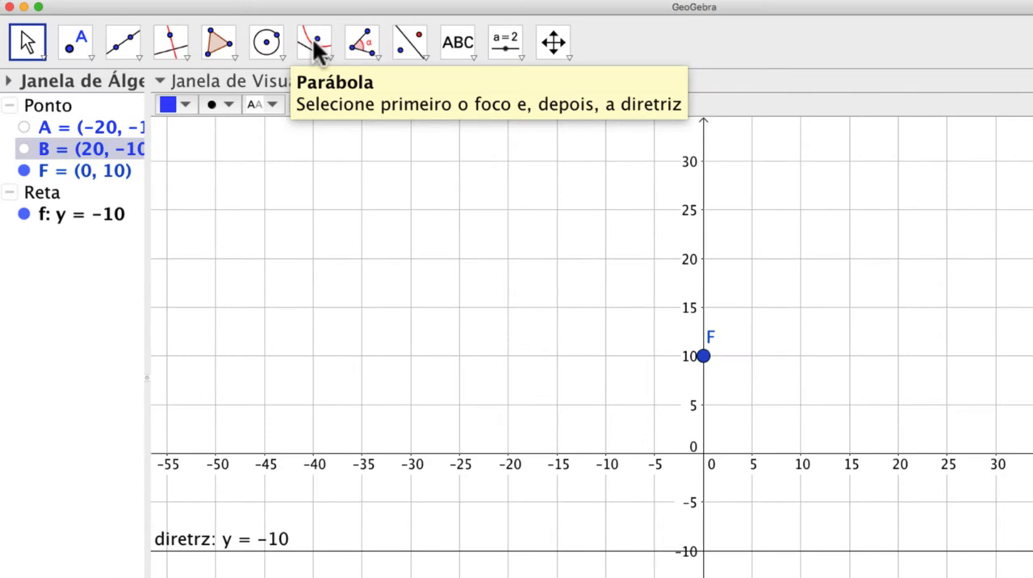
Construct a parabola with point F as focus and the line y = -10 as directrix
{"action": "left_click", "coordinate": [314, 42]}
{"action": "left_click", "coordinate": [314, 42]}
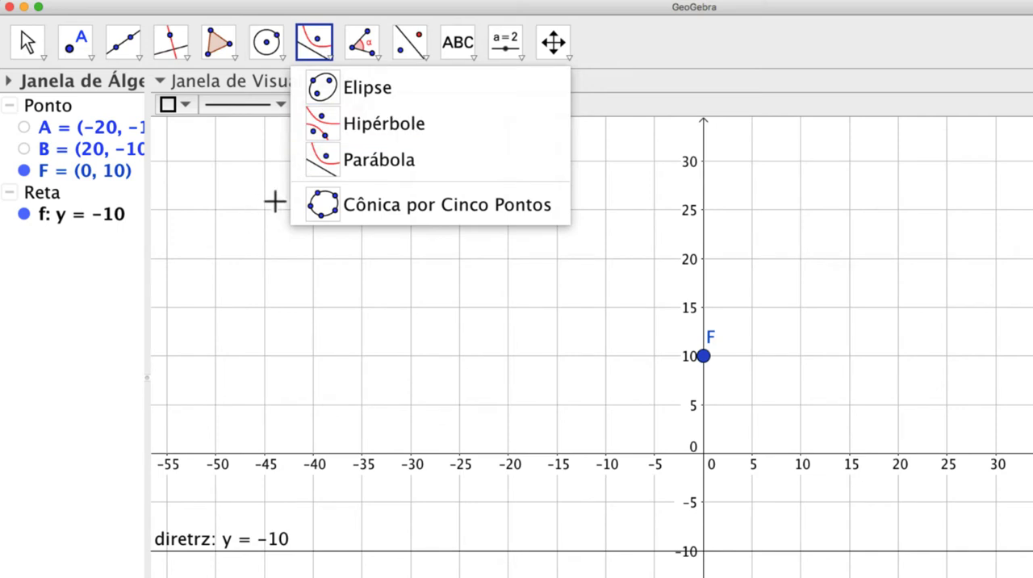
{"action": "left_click", "coordinate": [402, 166]}
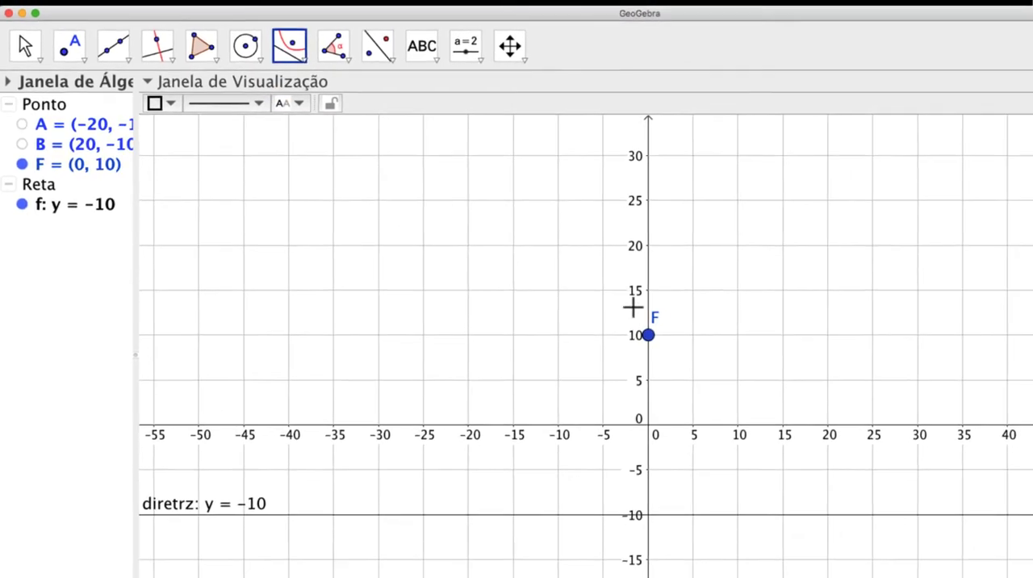
{"action": "left_click", "coordinate": [691, 351]}
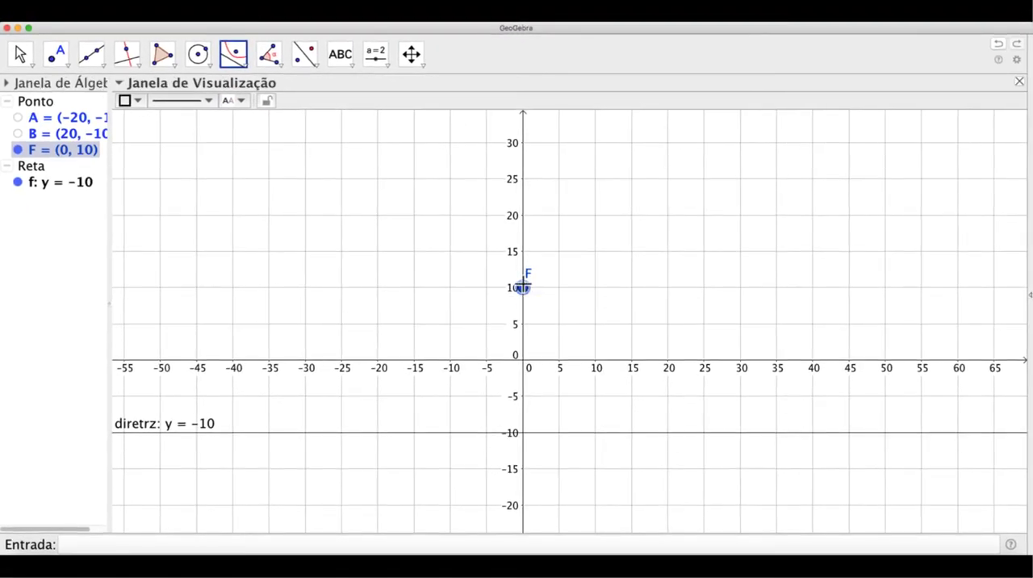
{"action": "left_click", "coordinate": [543, 433]}
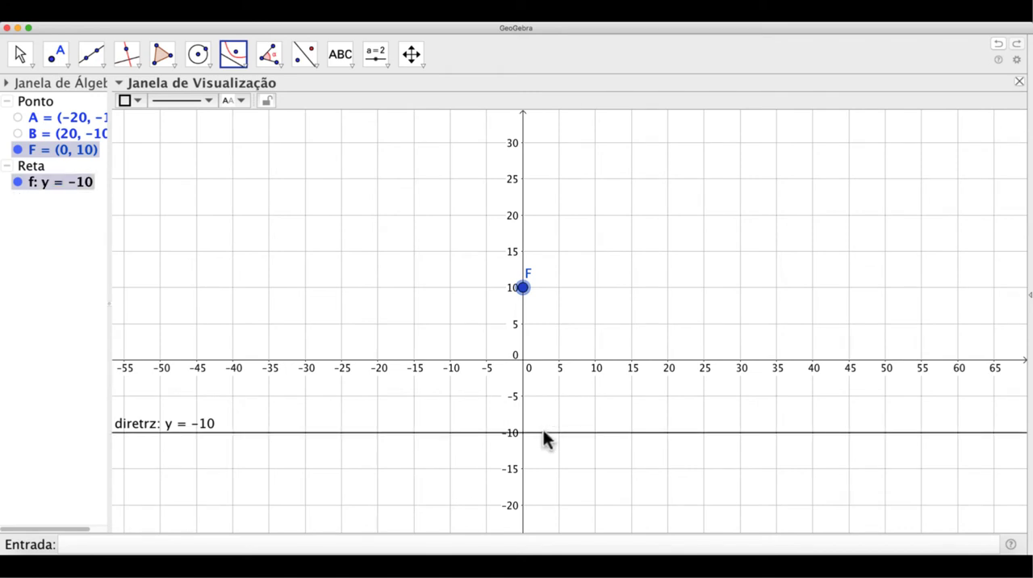
{"action": "left_click", "coordinate": [544, 432]}
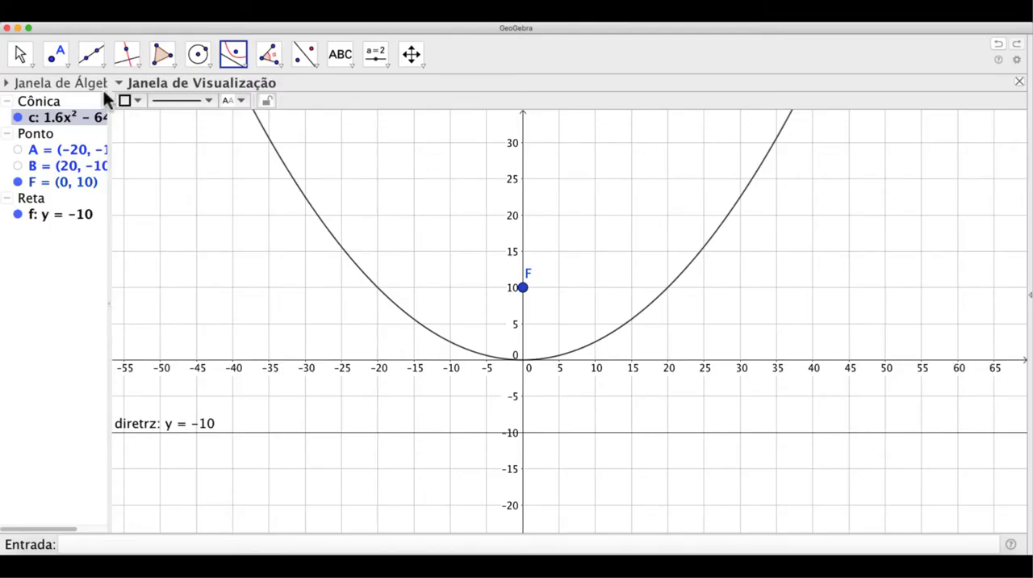
Place a point on the parabola's right branch at about x = 25.7 and rename it P
{"action": "left_click", "coordinate": [57, 56]}
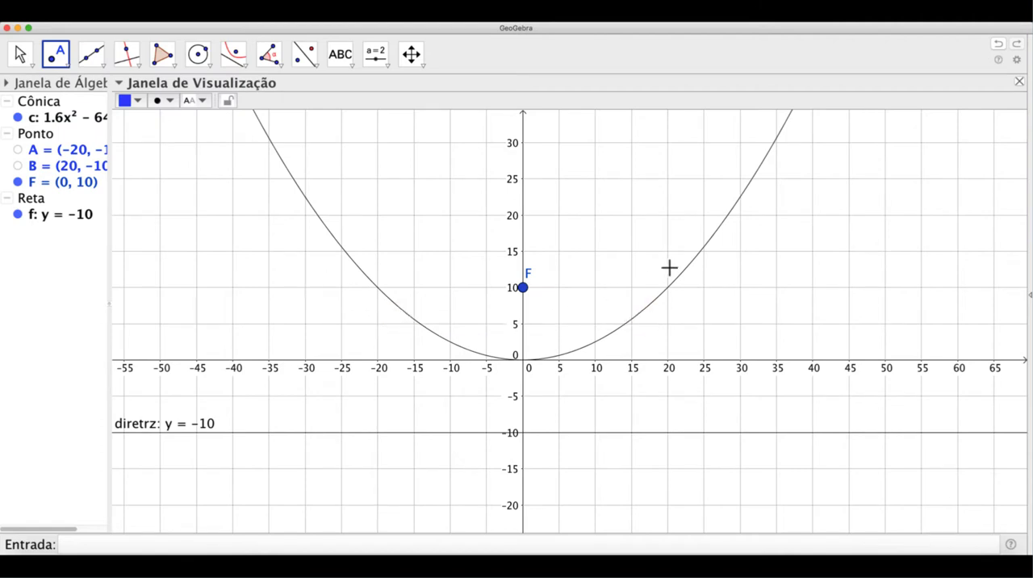
{"action": "left_click", "coordinate": [708, 240]}
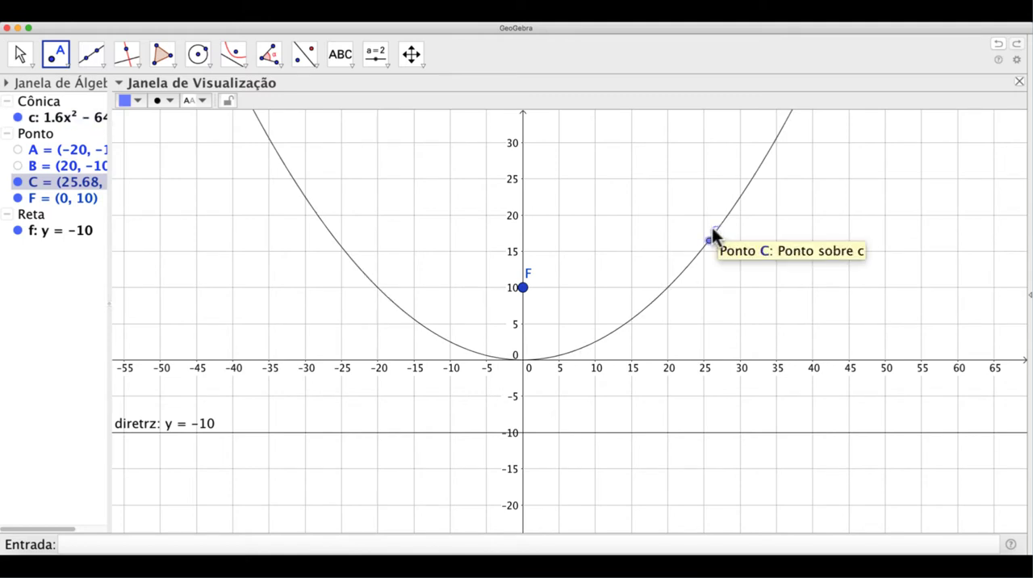
{"action": "key", "text": "Escape"}
{"action": "double_click", "coordinate": [710, 234]}
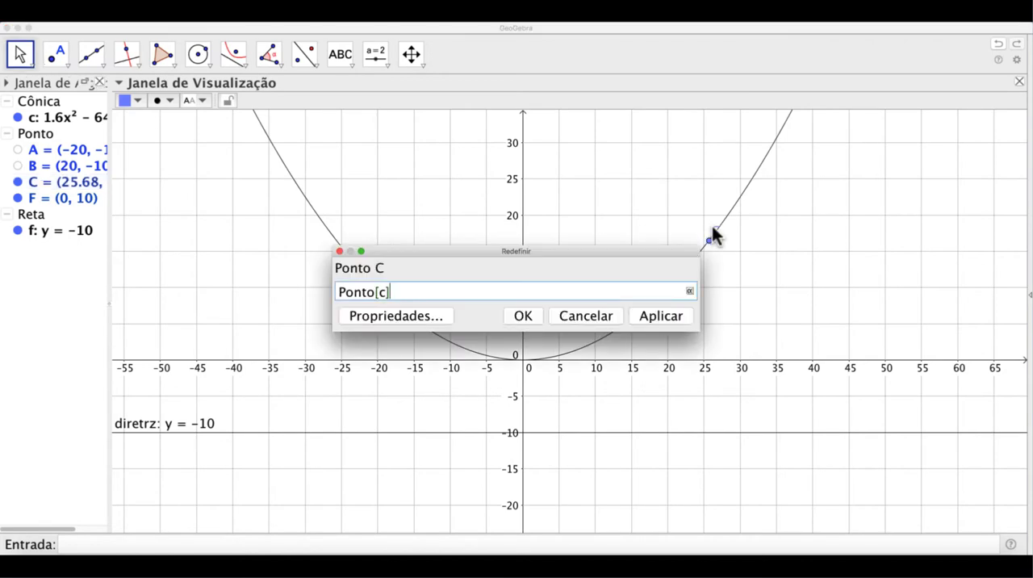
{"action": "left_click", "coordinate": [394, 316]}
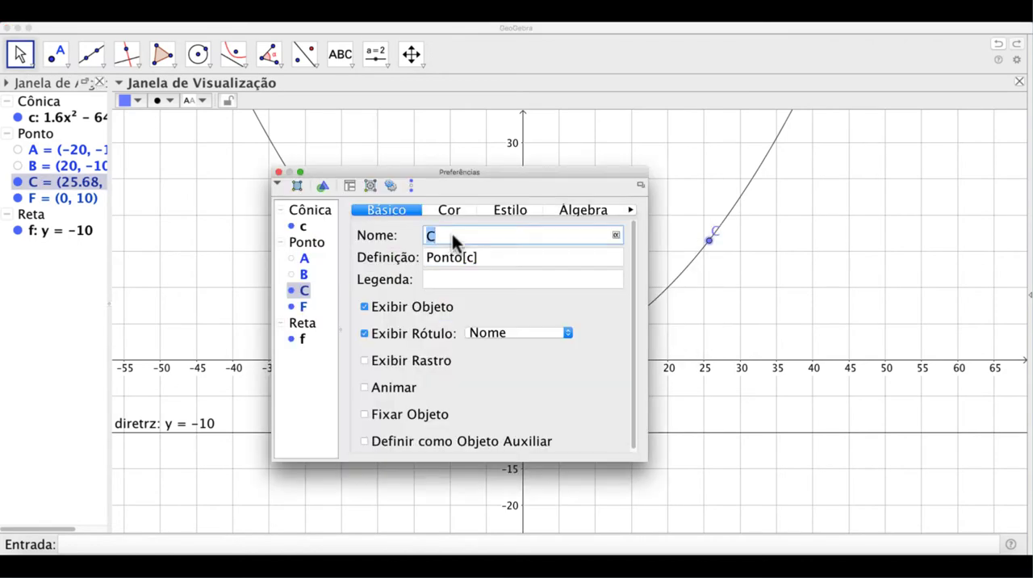
{"action": "key", "text": "Return"}
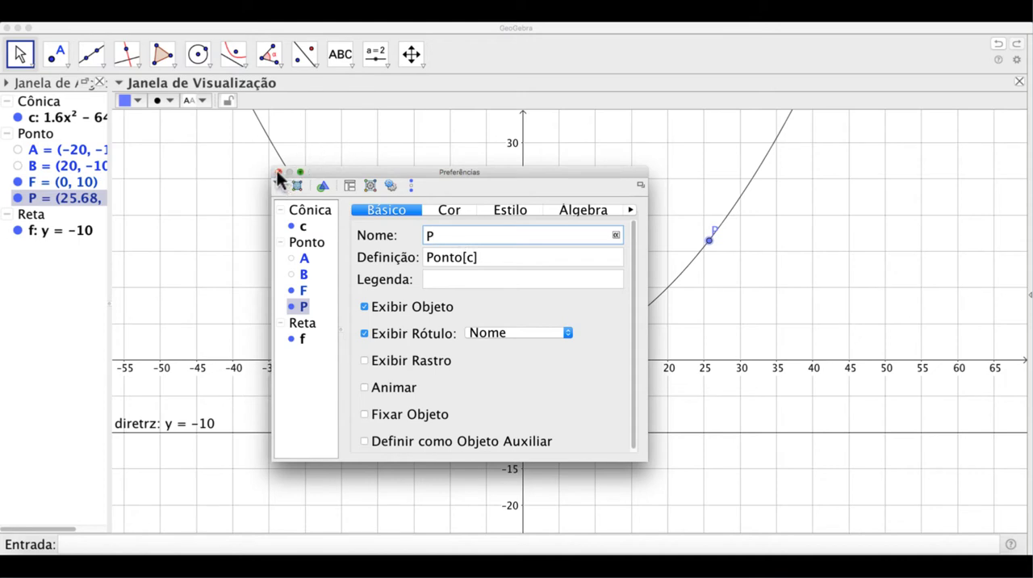
Set point P's size to 9 and close its properties
{"action": "left_click", "coordinate": [505, 208]}
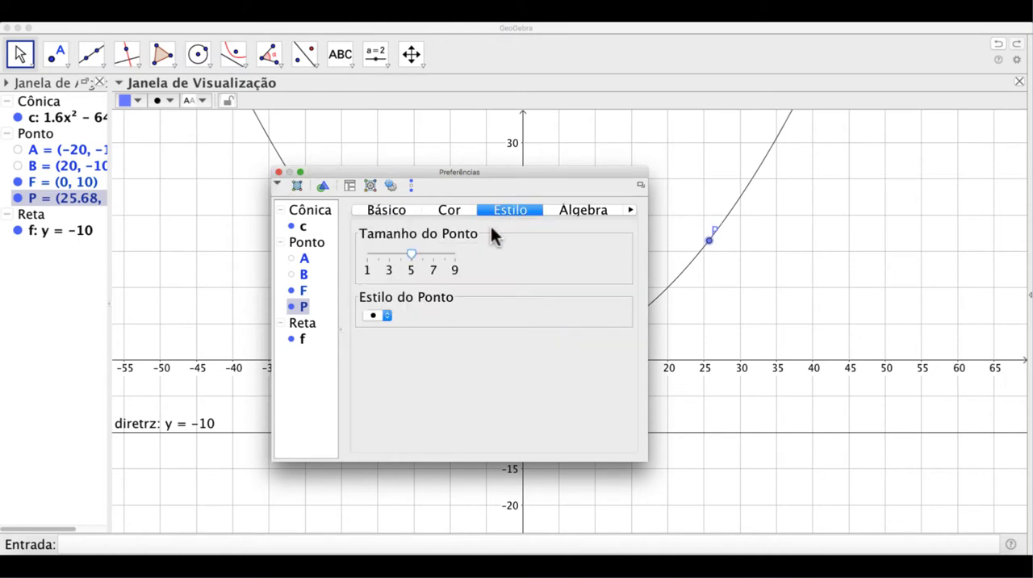
{"action": "left_click", "coordinate": [453, 254]}
{"action": "left_click", "coordinate": [280, 172]}
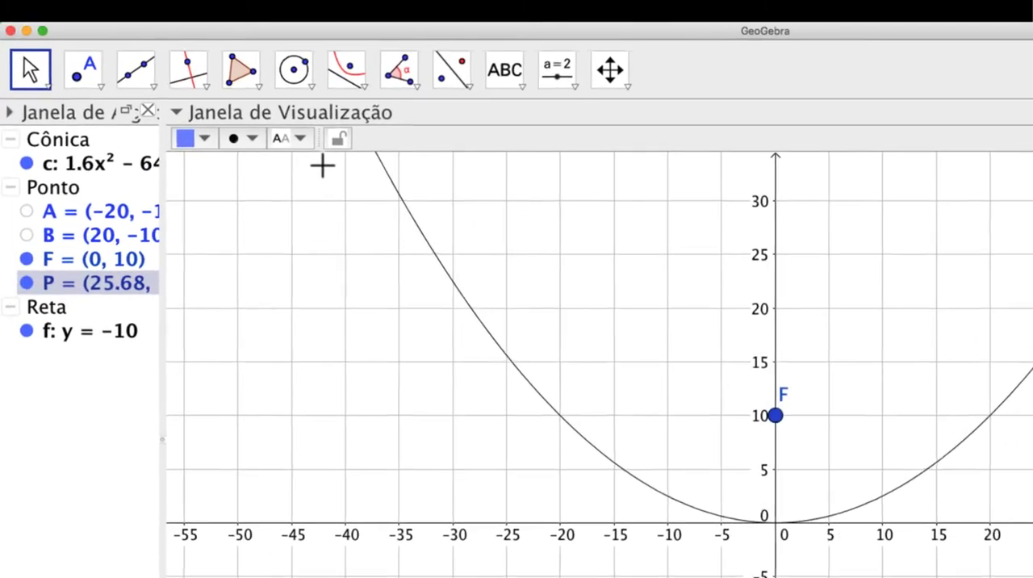
Draw a segment from point P on the parabola to the focus F
{"action": "left_click", "coordinate": [154, 89]}
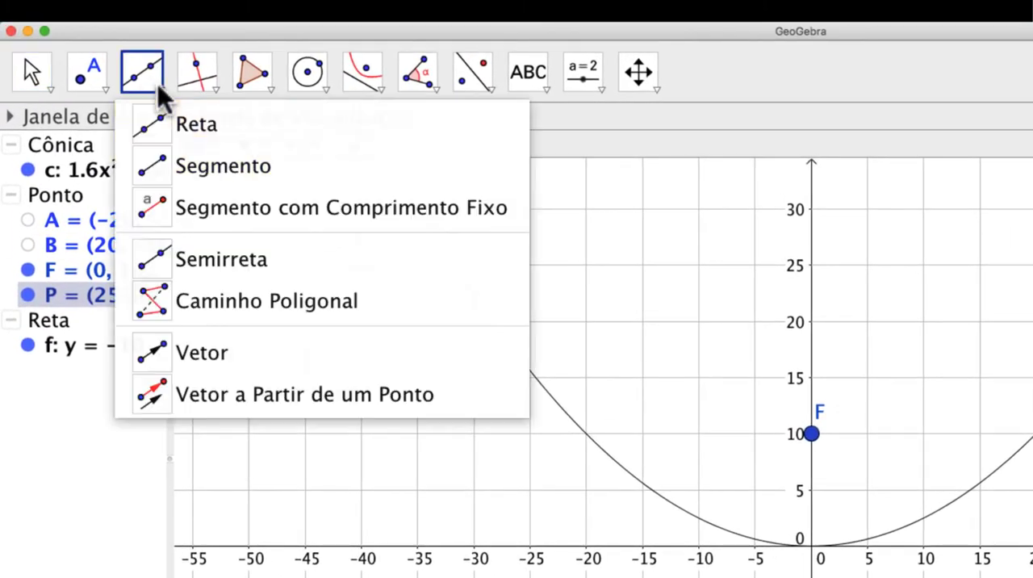
{"action": "left_click", "coordinate": [176, 166]}
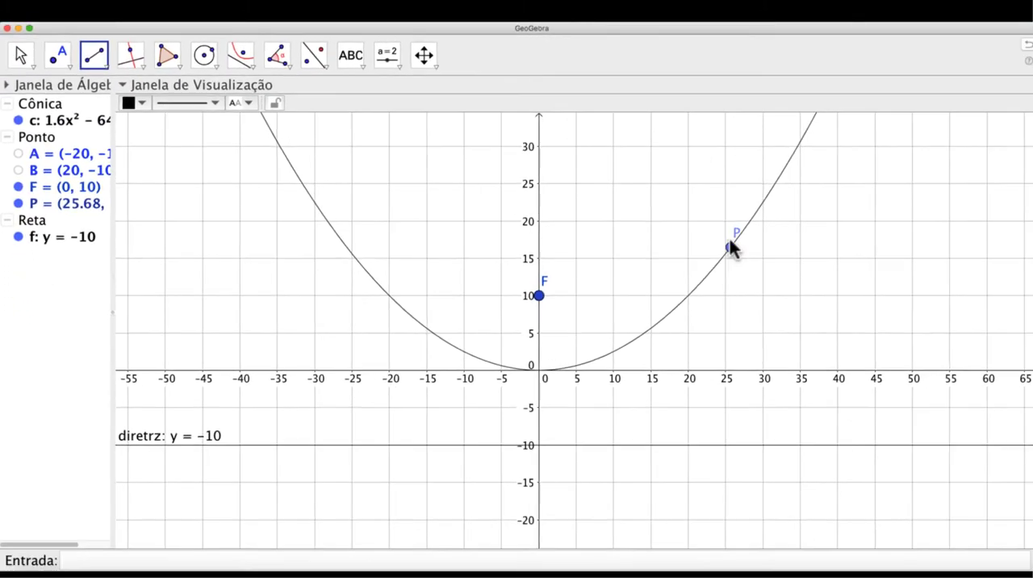
{"action": "left_click", "coordinate": [731, 248]}
{"action": "left_click", "coordinate": [540, 296]}
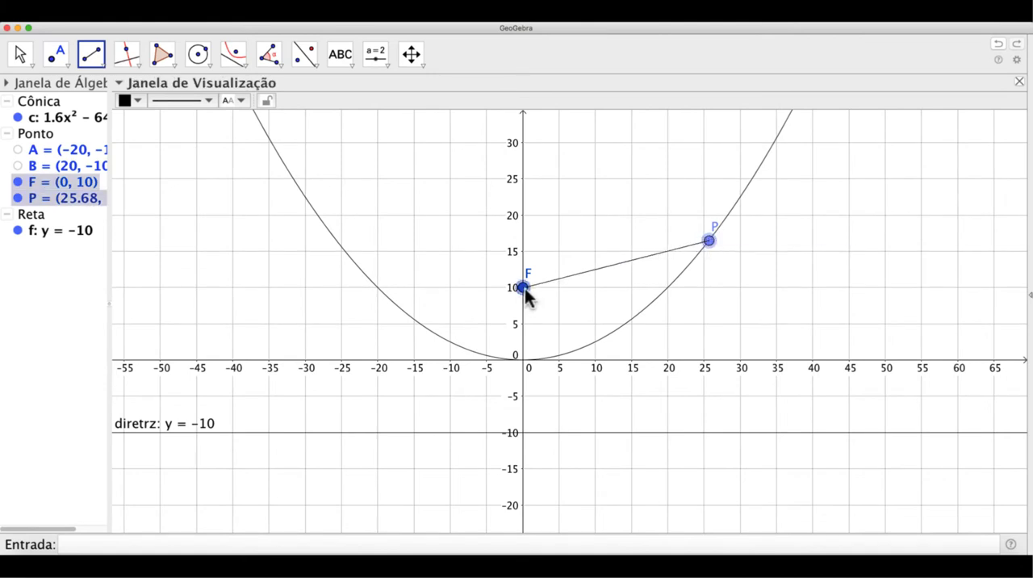
{"action": "left_click", "coordinate": [524, 289]}
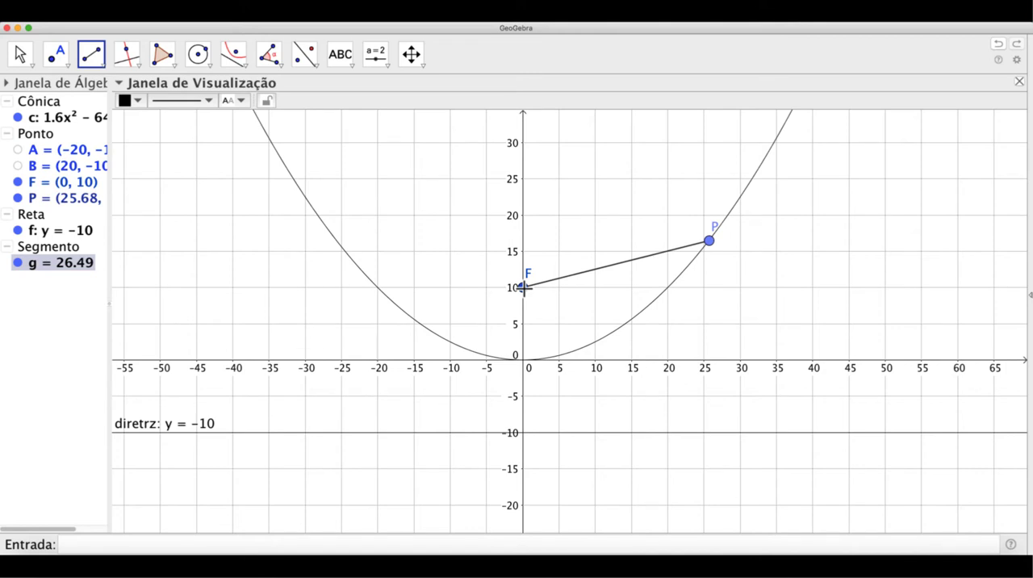
{"action": "left_click", "coordinate": [709, 240]}
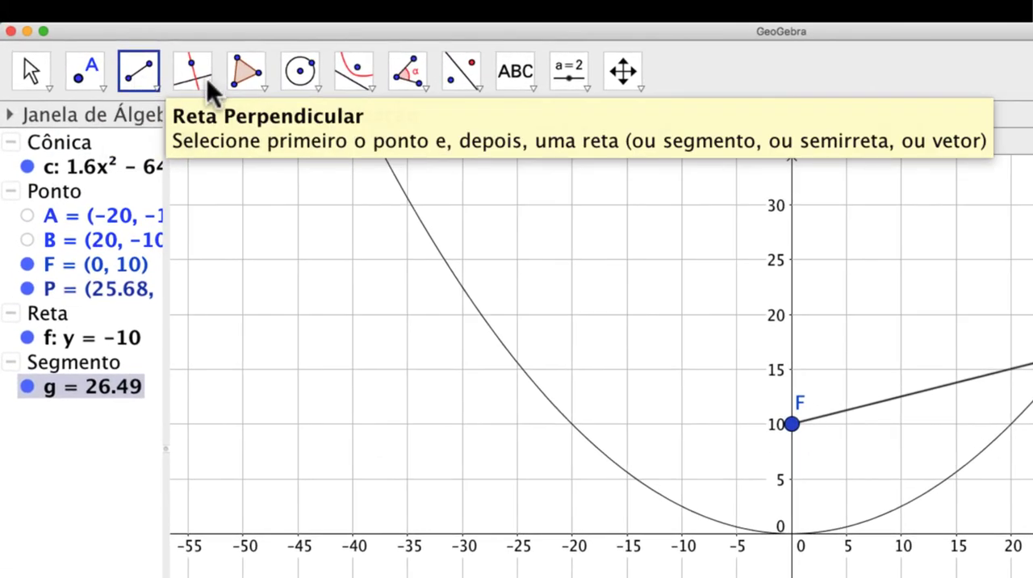
Construct a line through point P perpendicular to the x-axis
{"action": "left_click", "coordinate": [207, 78]}
{"action": "left_click", "coordinate": [254, 123]}
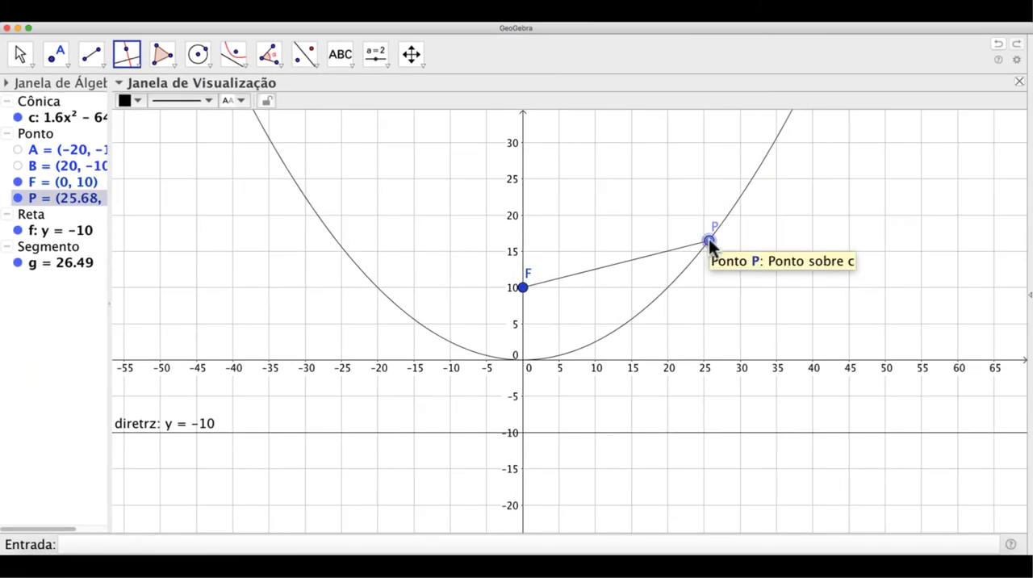
{"action": "left_click", "coordinate": [709, 240]}
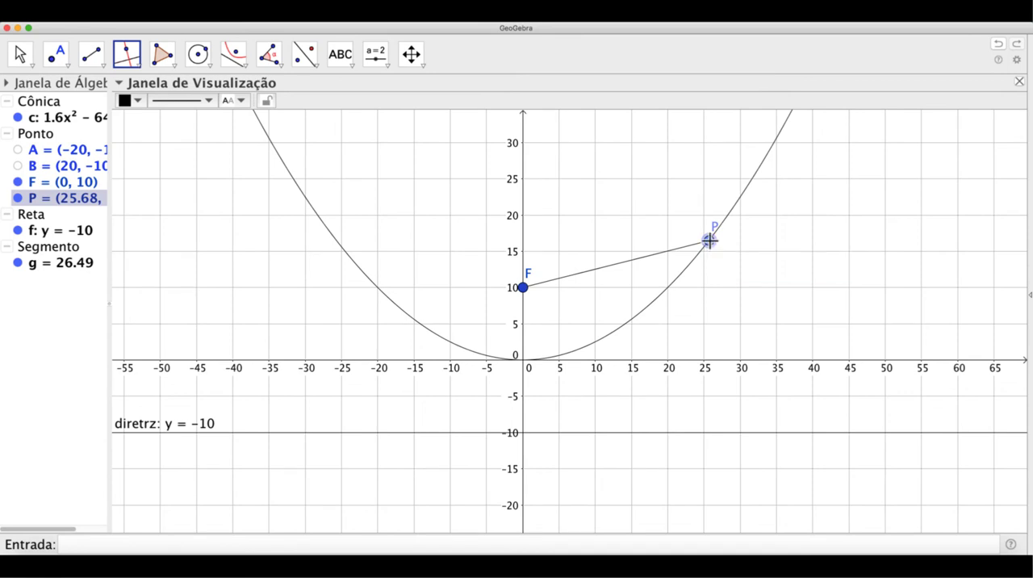
{"action": "left_click", "coordinate": [705, 360]}
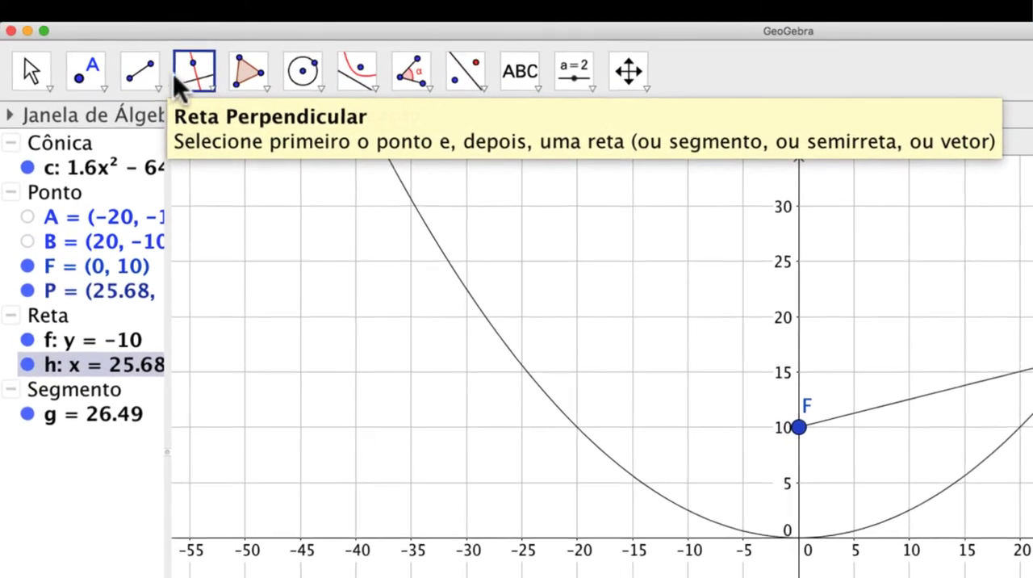
Create the intersection point of the vertical line through P and the directrix y = -10
{"action": "left_click", "coordinate": [103, 84]}
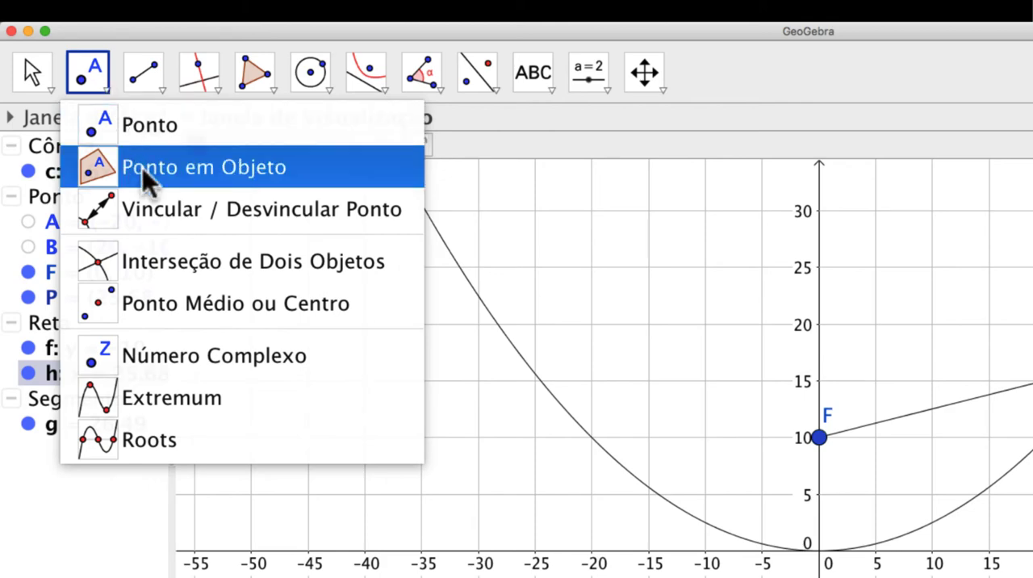
{"action": "left_click", "coordinate": [163, 256]}
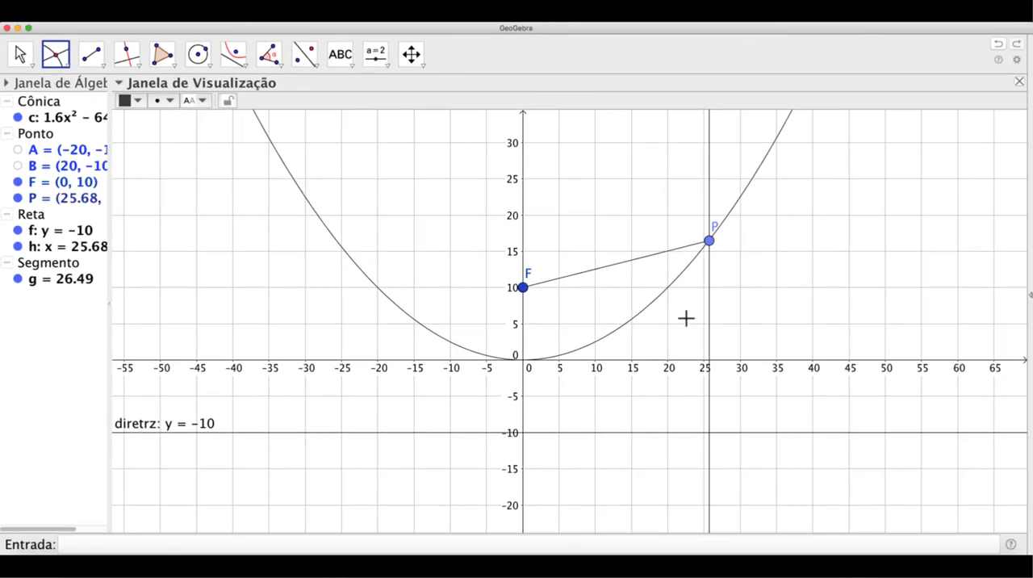
{"action": "left_click", "coordinate": [708, 319]}
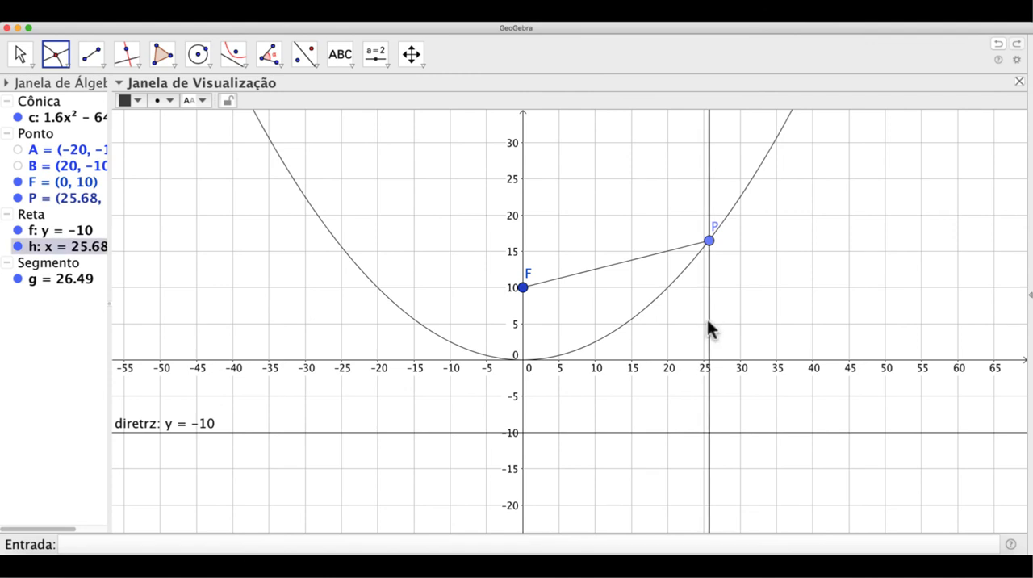
{"action": "left_click", "coordinate": [694, 432]}
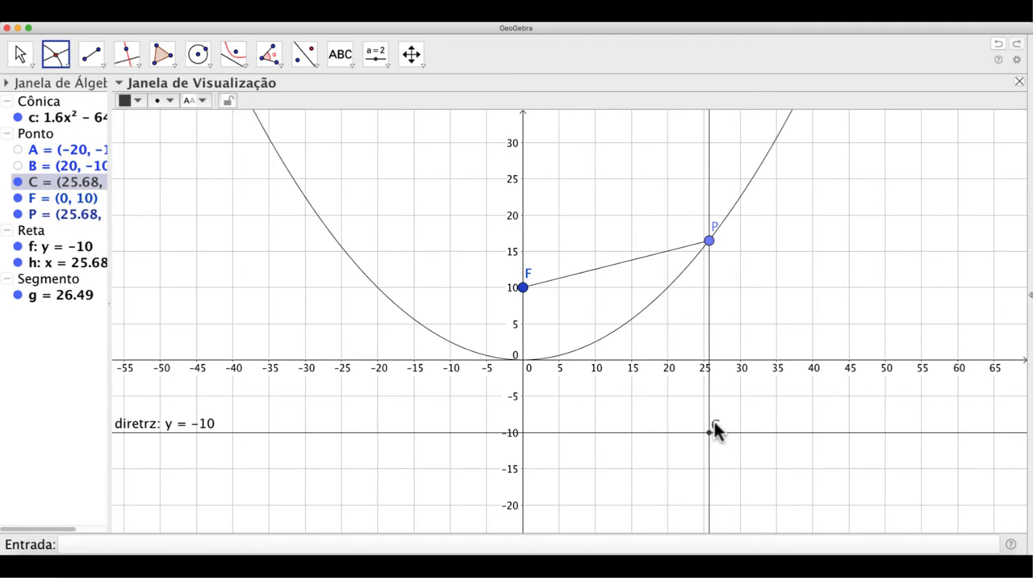
Set the size of intersection point C to 9 and close its properties
{"action": "double_click", "coordinate": [715, 423]}
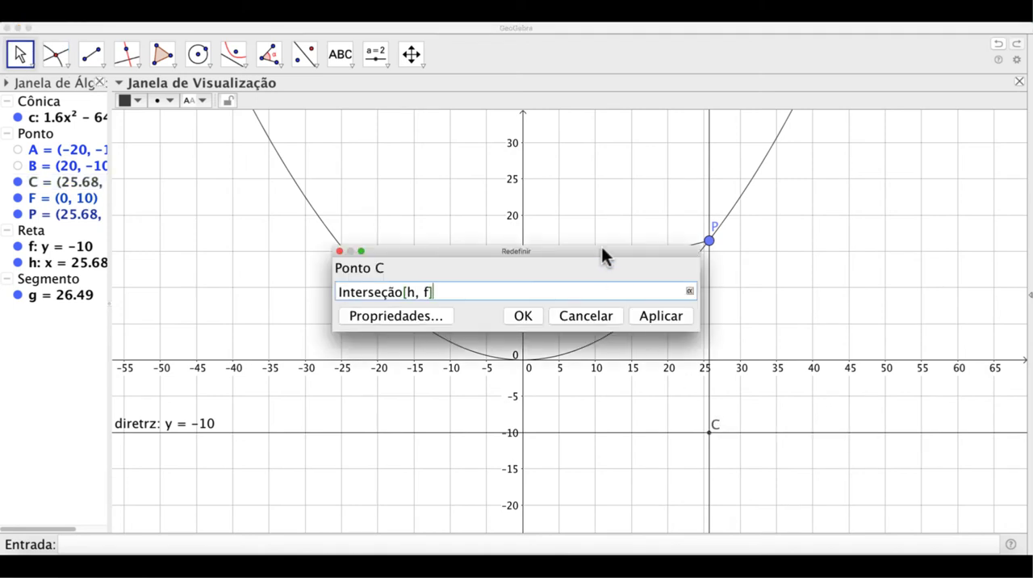
{"action": "left_click_drag", "start_coordinate": [602, 247], "coordinate": [461, 347]}
{"action": "left_click", "coordinate": [289, 409]}
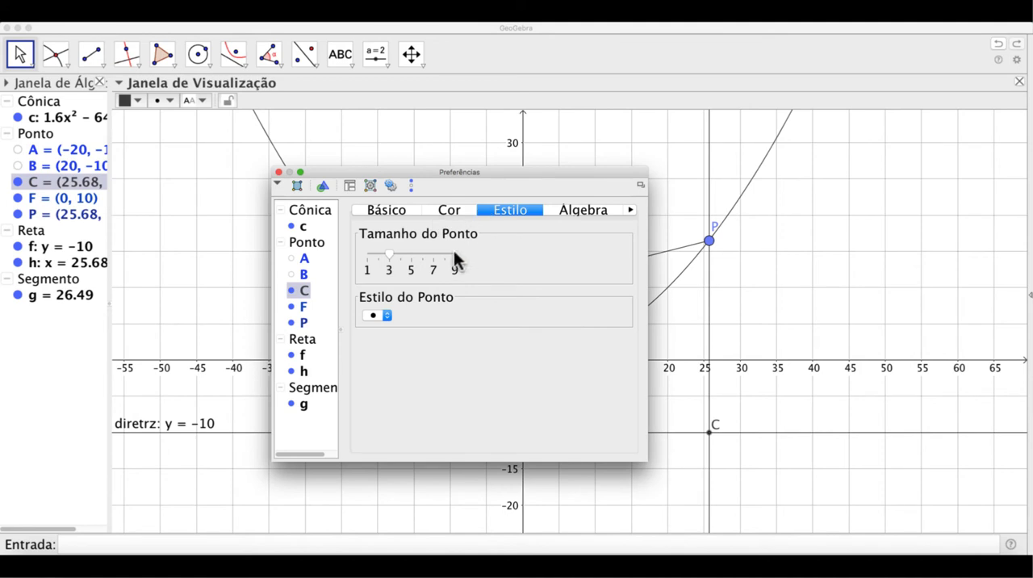
{"action": "left_click", "coordinate": [454, 252]}
{"action": "left_click", "coordinate": [278, 173]}
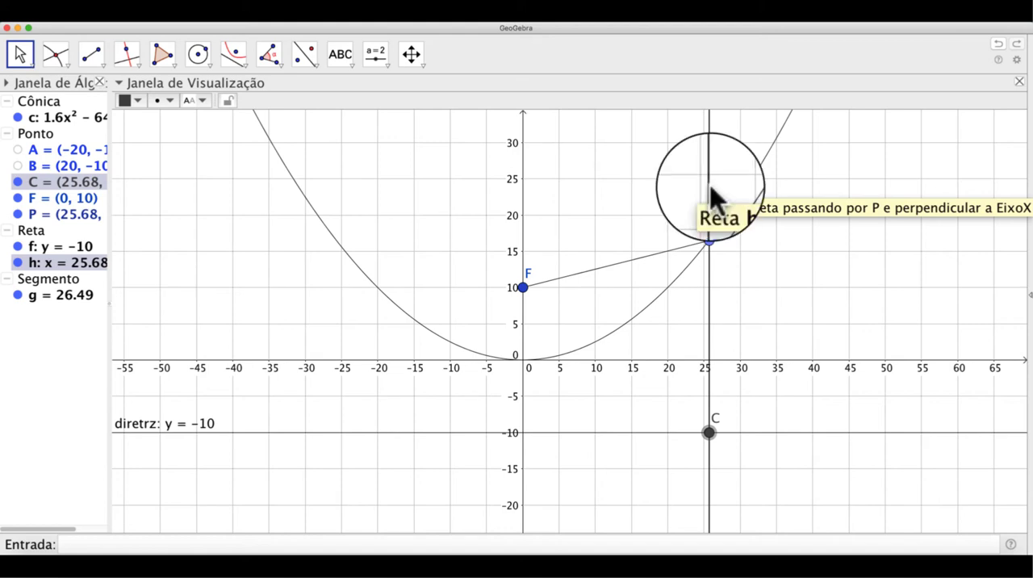
Hide the perpendicular line through P and draw a segment from P to C
{"action": "left_click", "coordinate": [18, 263]}
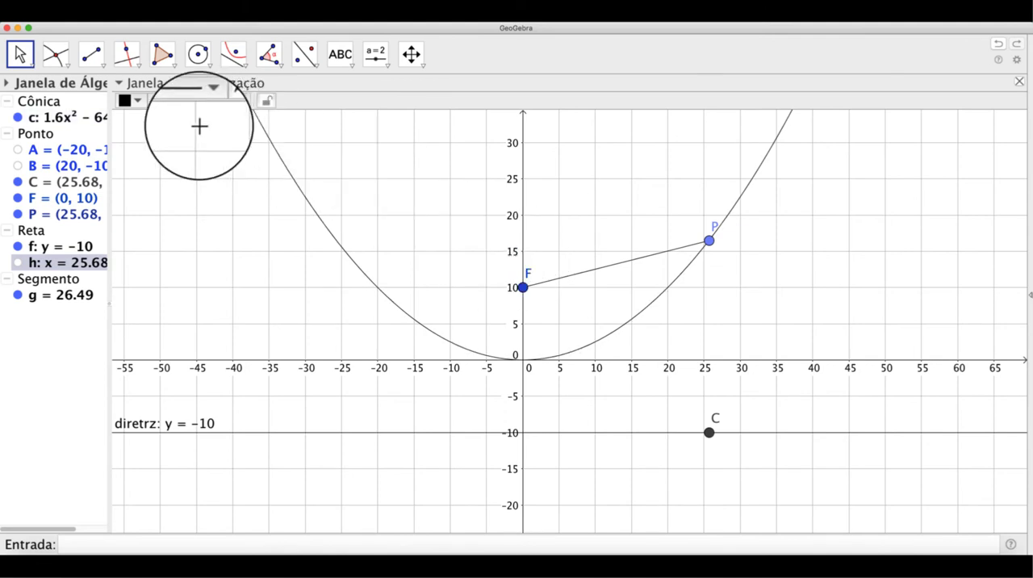
{"action": "left_click", "coordinate": [103, 69]}
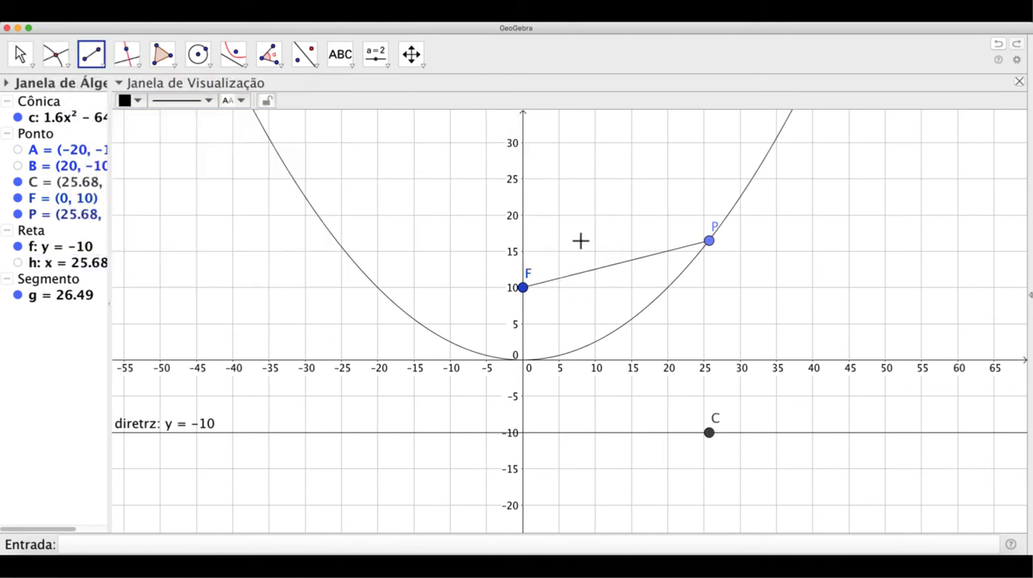
{"action": "left_click", "coordinate": [710, 241]}
{"action": "left_click", "coordinate": [709, 432]}
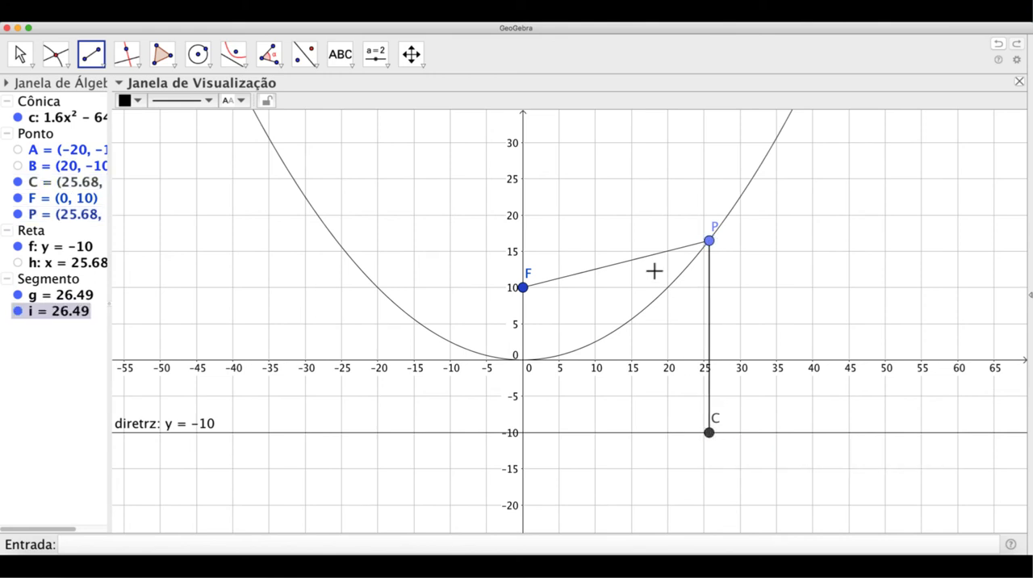
{"action": "key", "text": "Escape"}
Show the label of the segment between P and F and set it to display Valor
{"action": "double_click", "coordinate": [629, 259]}
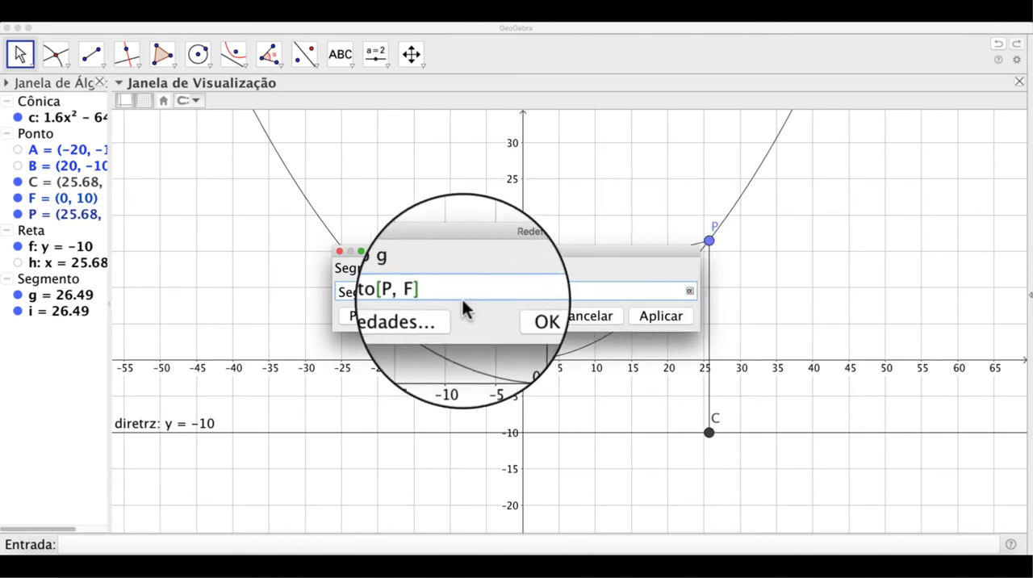
{"action": "left_click", "coordinate": [427, 318]}
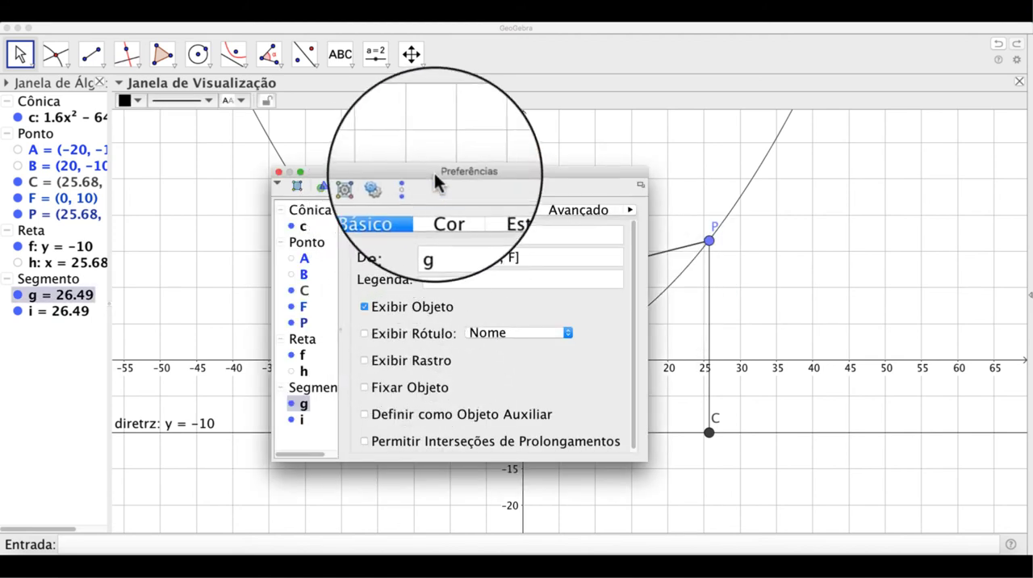
{"action": "left_click_drag", "start_coordinate": [443, 172], "coordinate": [279, 156]}
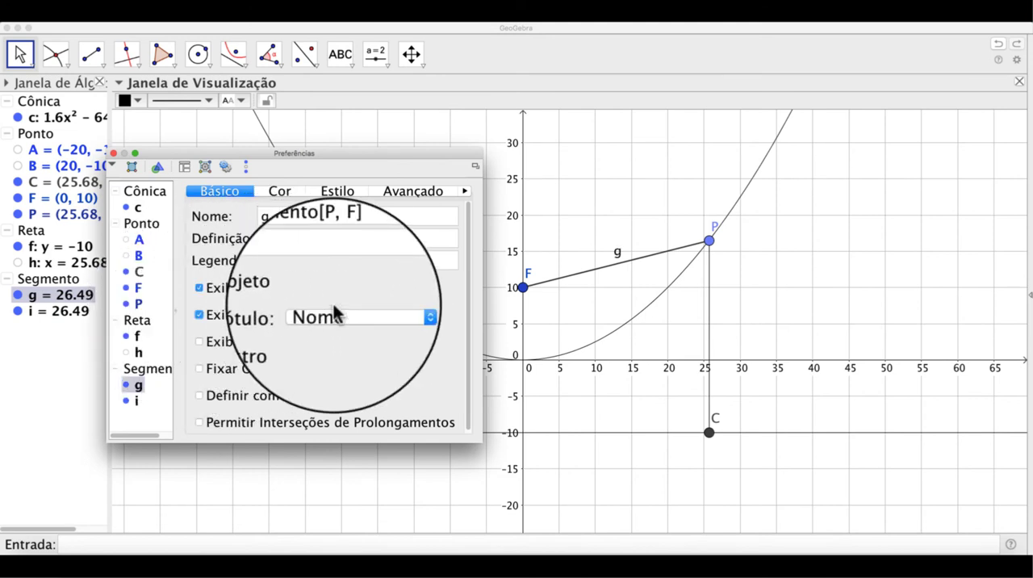
{"action": "left_click", "coordinate": [360, 310]}
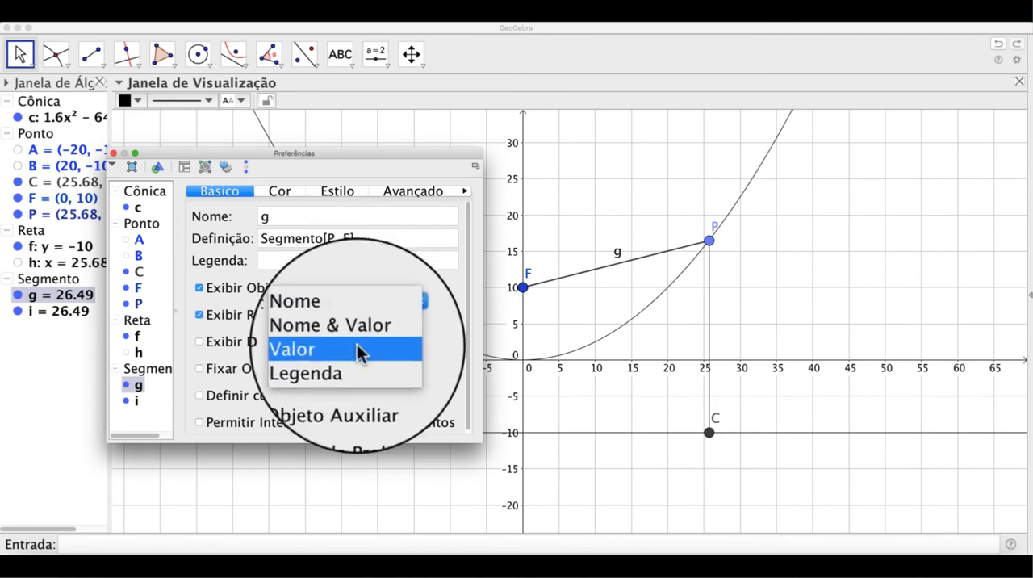
{"action": "left_click", "coordinate": [357, 347]}
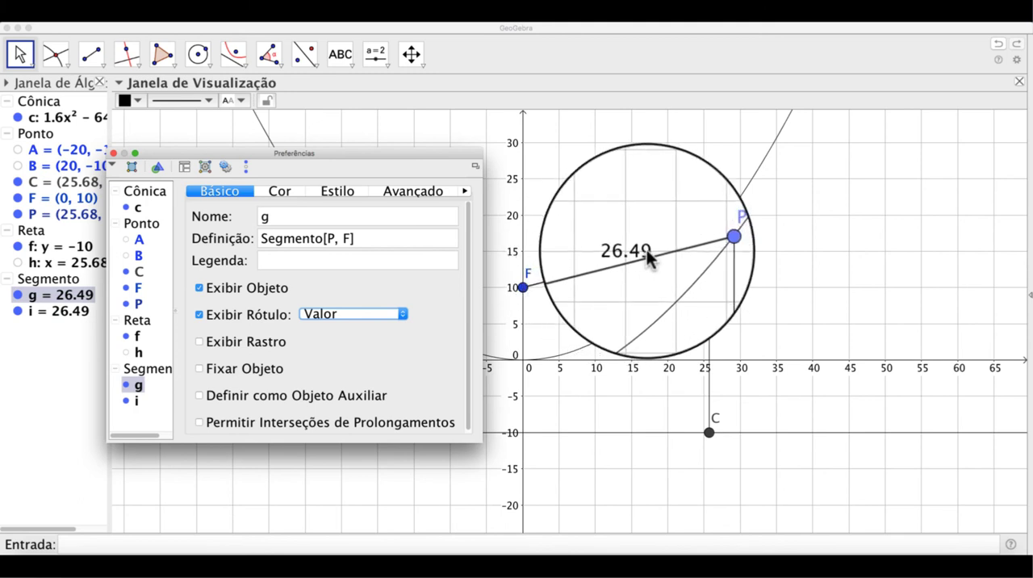
Show the label of the segment between P and C as Valor and close the properties
{"action": "left_click", "coordinate": [708, 259], "text": "super"}
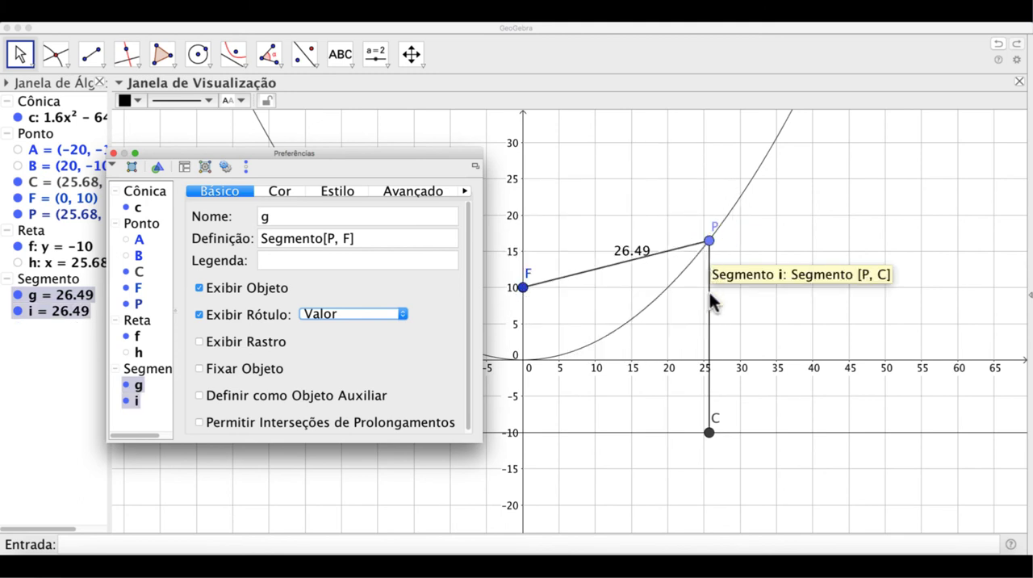
{"action": "left_click", "coordinate": [710, 293], "text": "super"}
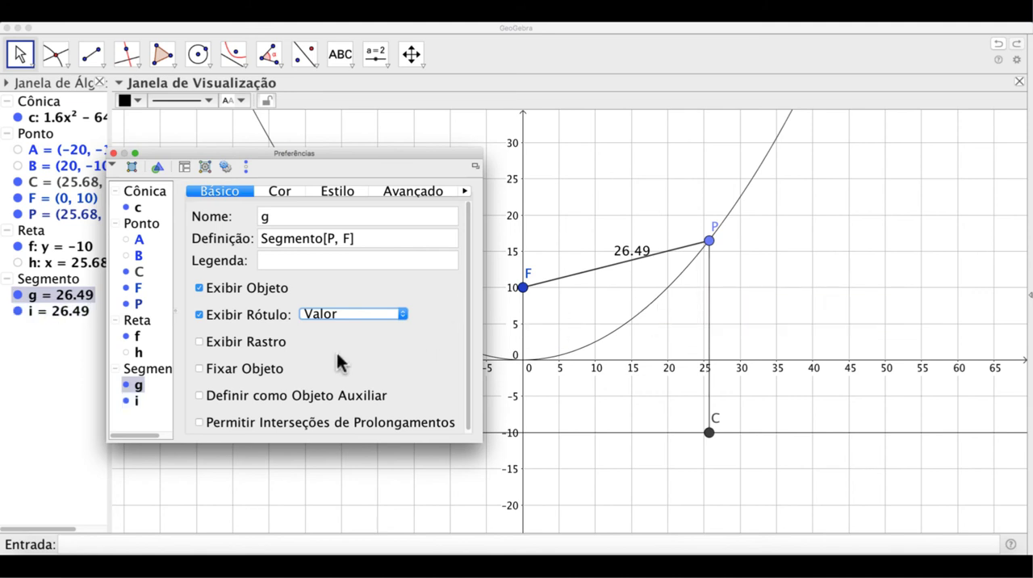
{"action": "left_click", "coordinate": [136, 400]}
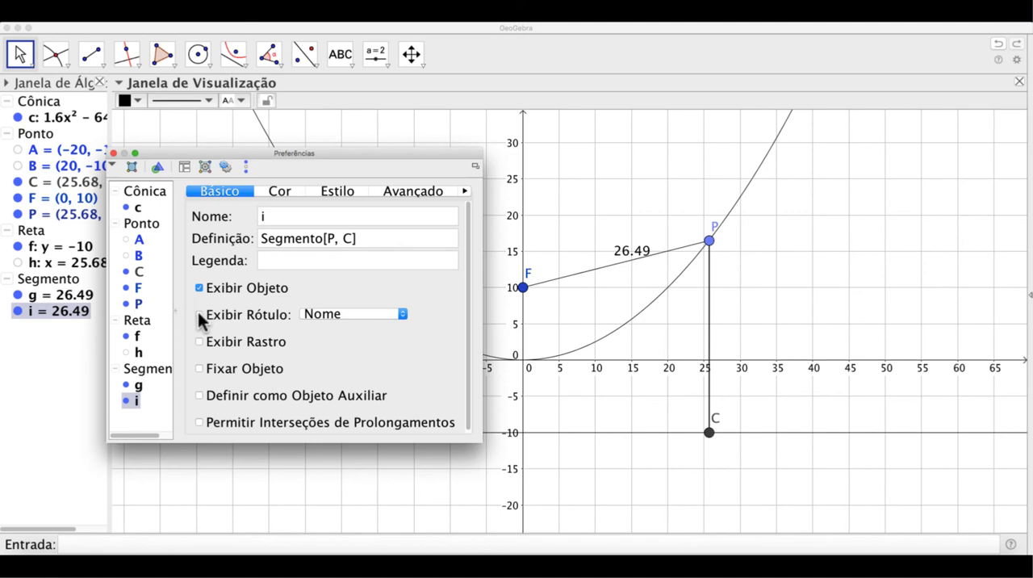
{"action": "left_click", "coordinate": [353, 316]}
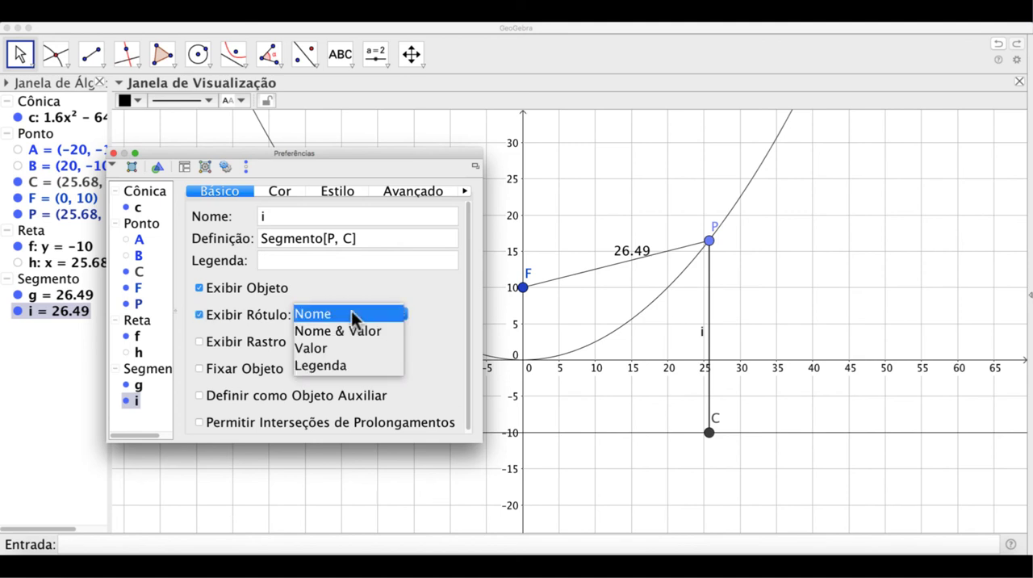
{"action": "left_click", "coordinate": [350, 349]}
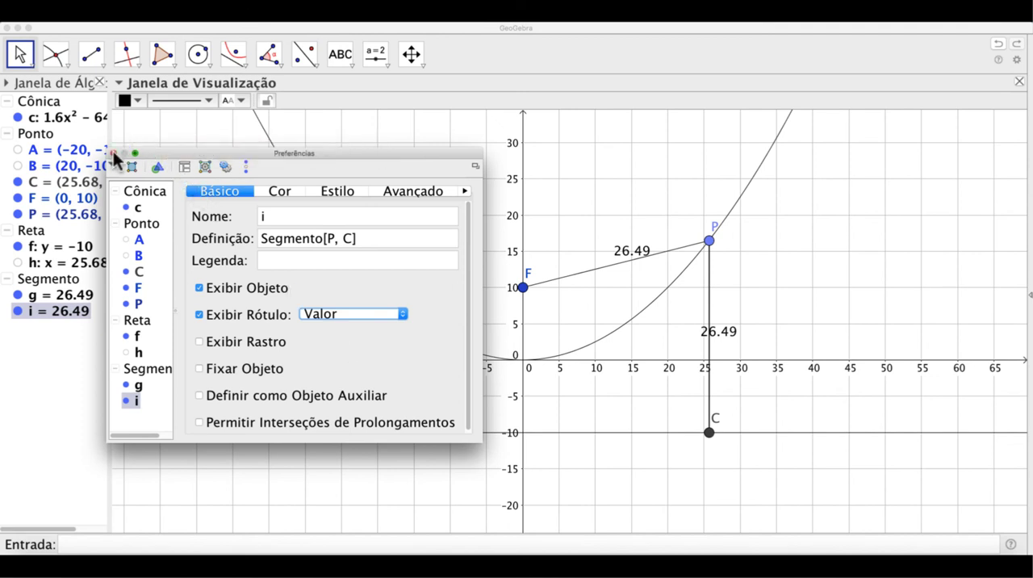
{"action": "left_click", "coordinate": [114, 153]}
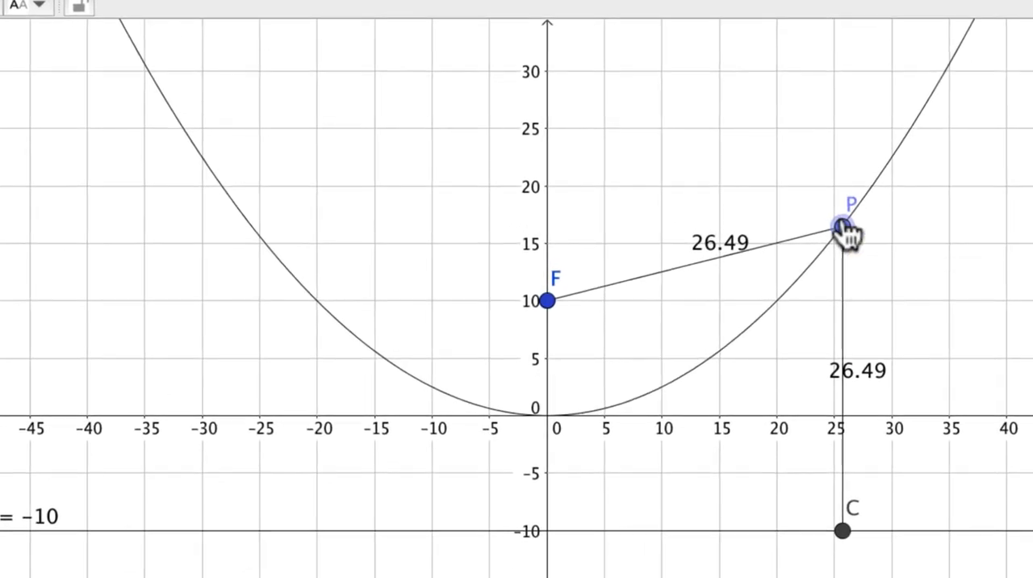
Move point P along the parabola to its left branch at about x = -34
{"action": "left_click_drag", "start_coordinate": [710, 240], "coordinate": [707, 243]}
{"action": "left_click_drag", "start_coordinate": [840, 236], "coordinate": [141, 118]}
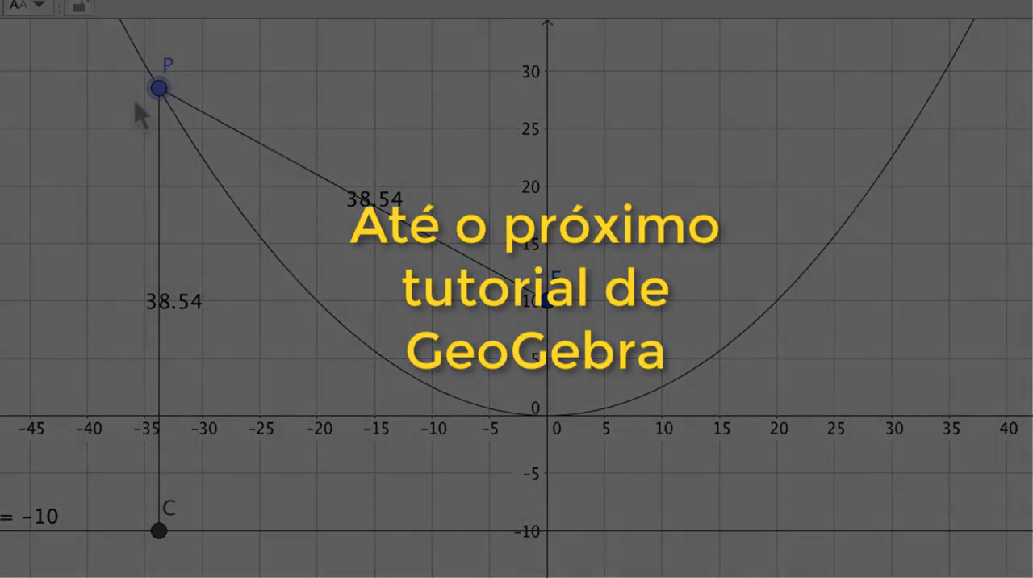